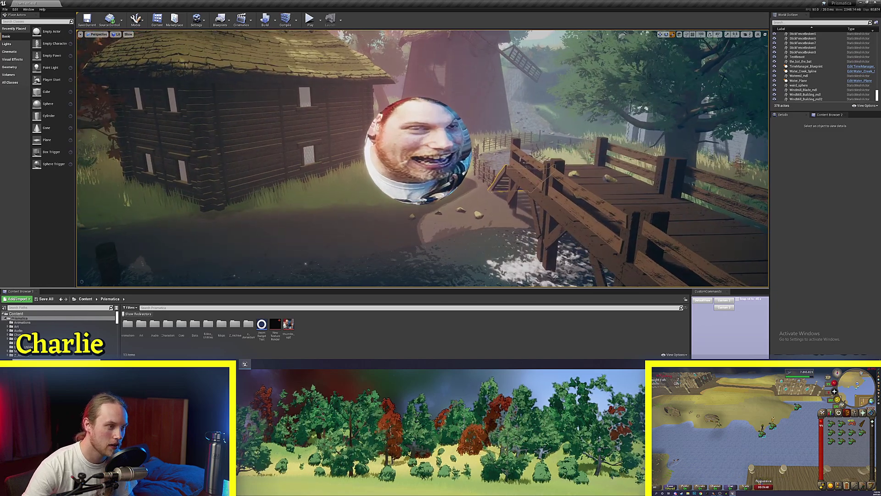
Create a new material, assign it to the sphere and open it for editing.
left_click(417, 151)
right_click(337, 329)
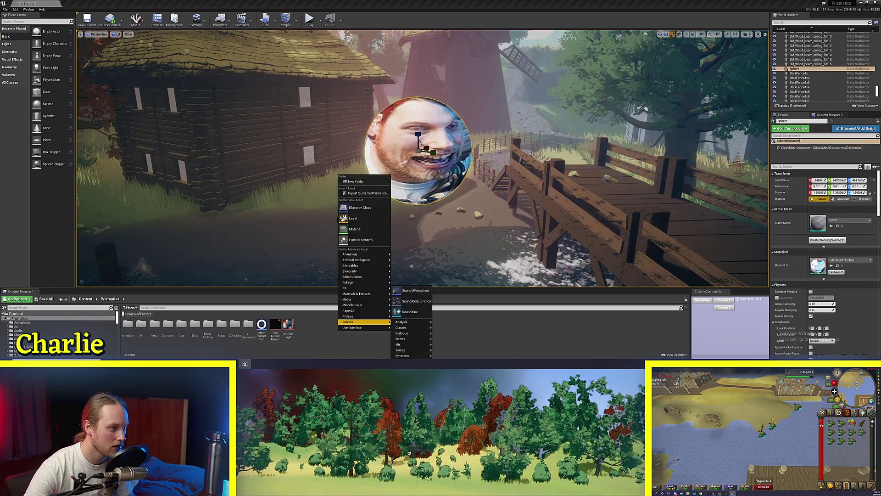
left_click(360, 228)
left_click_drag(275, 327, 411, 164)
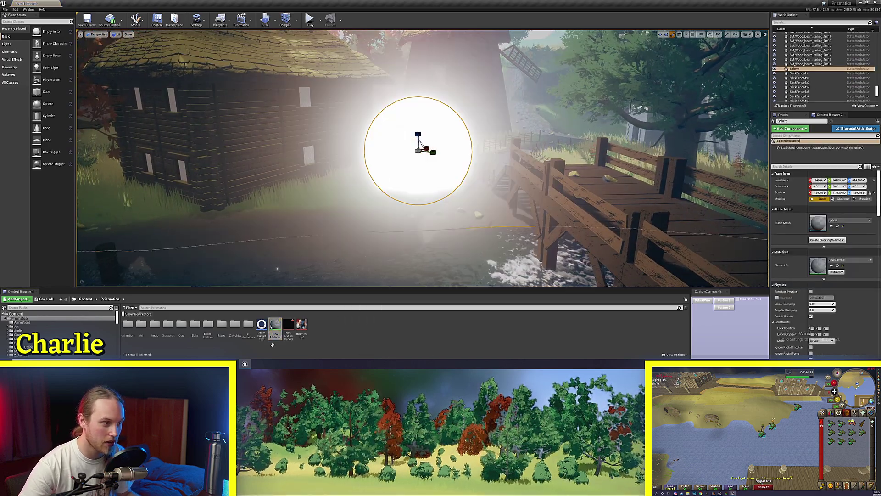
double_click(276, 327)
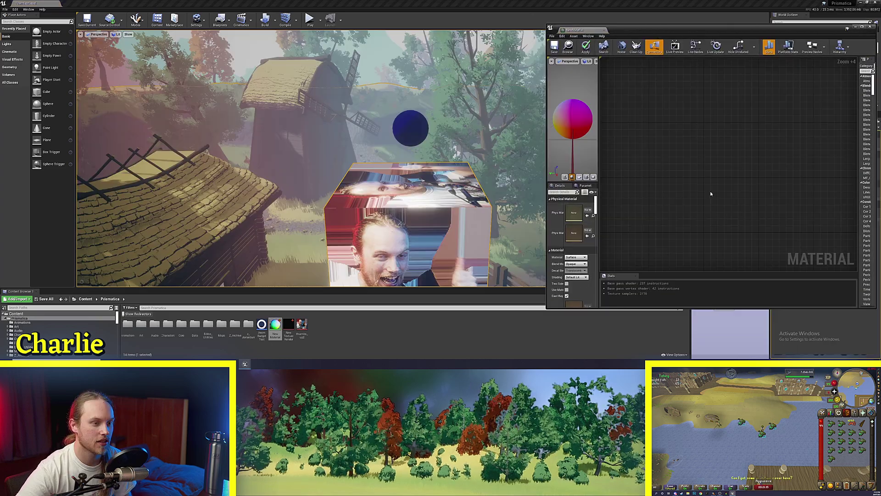
Add a DistanceFieldGradient node, connect it to Base Color and apply the material.
right_click_drag(673, 131, 652, 123)
scroll(706, 196, "down", 4)
right_click_drag(706, 196, 658, 172)
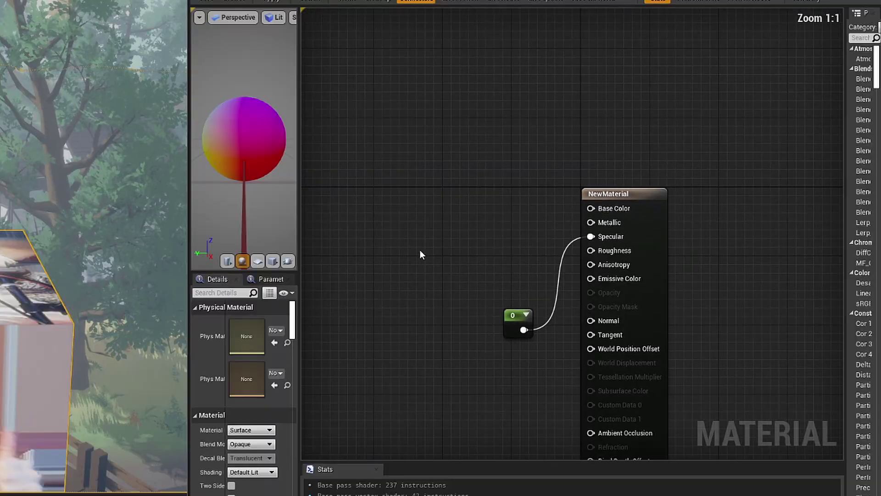
right_click(655, 171)
type("distance")
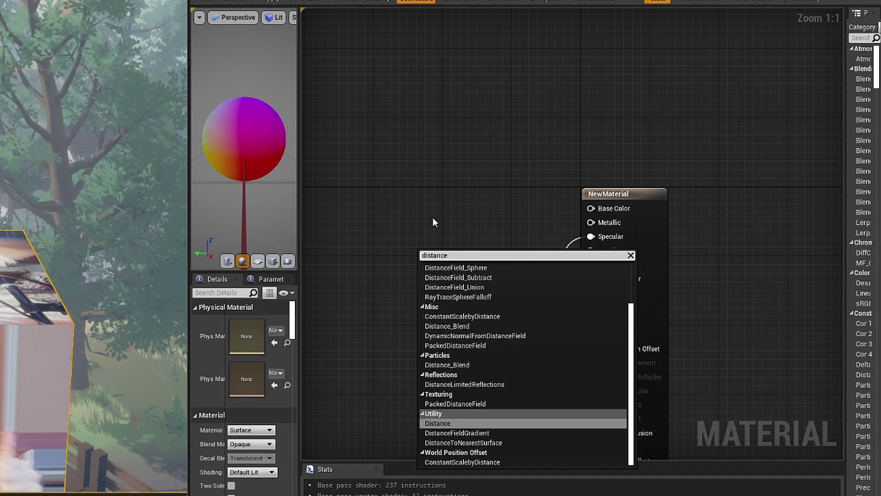
left_click(467, 434)
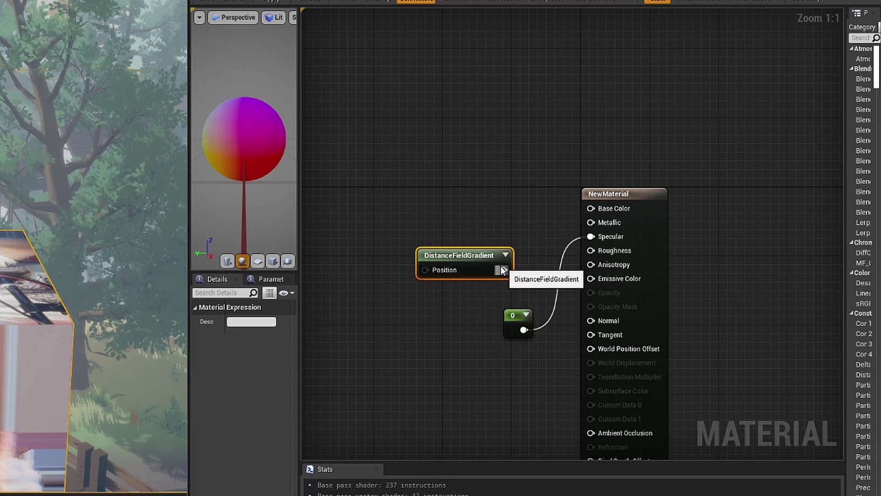
left_click_drag(468, 260, 477, 217)
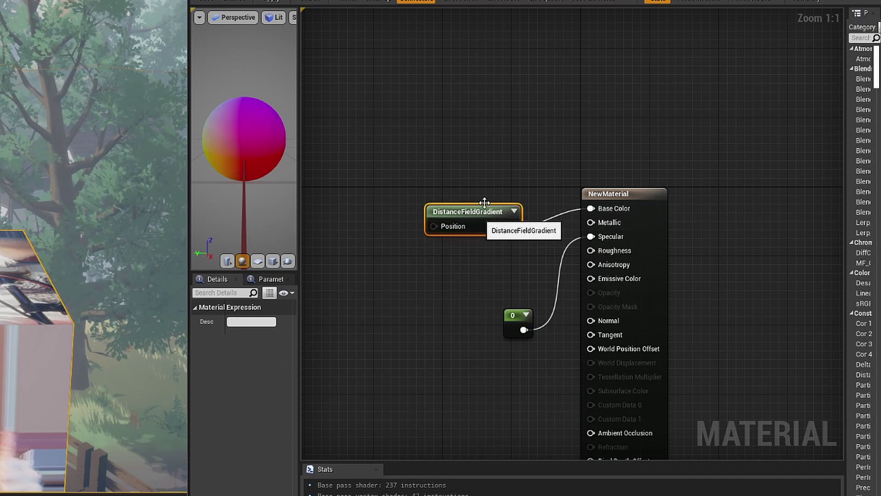
left_click(206, 1)
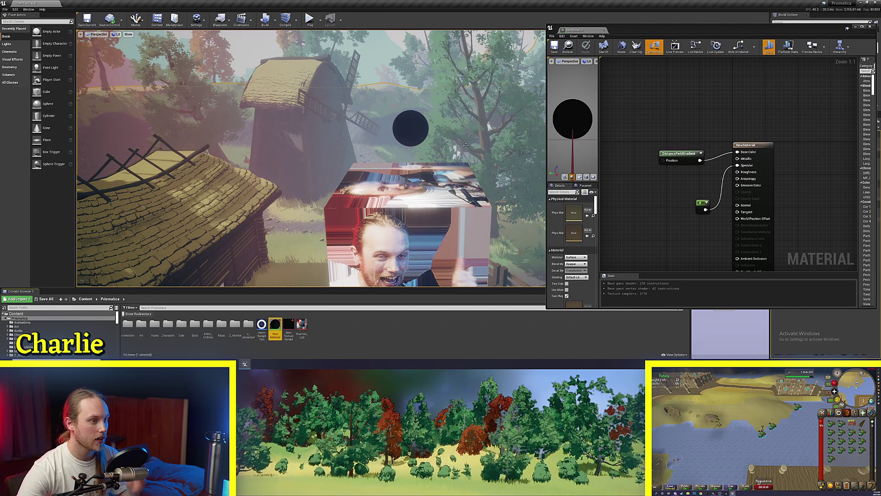
Move the sphere near the face-textured cube to check how the gradient shades it.
right_click_drag(370, 146, 385, 137)
left_click(385, 136)
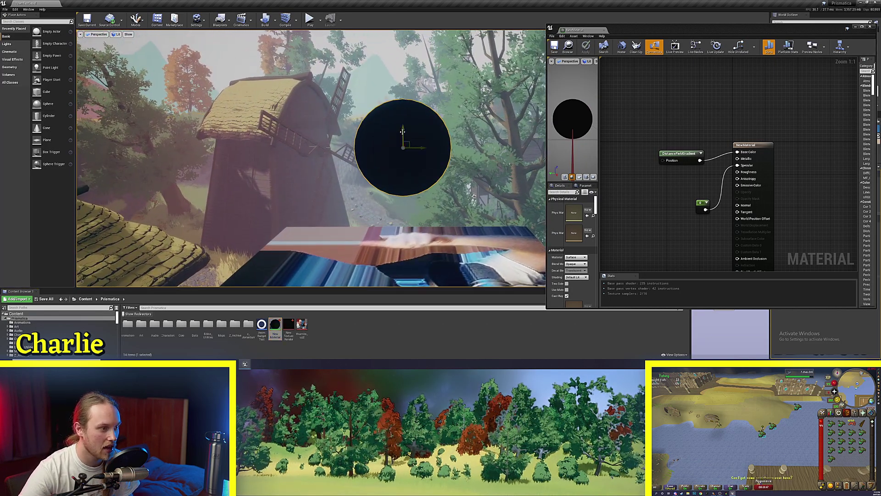
left_click_drag(402, 132, 482, 138, "shift")
Insert a Normalize node between DistanceFieldGradient and the material's Base Color.
left_click(685, 159)
scroll(685, 156, "up", 5)
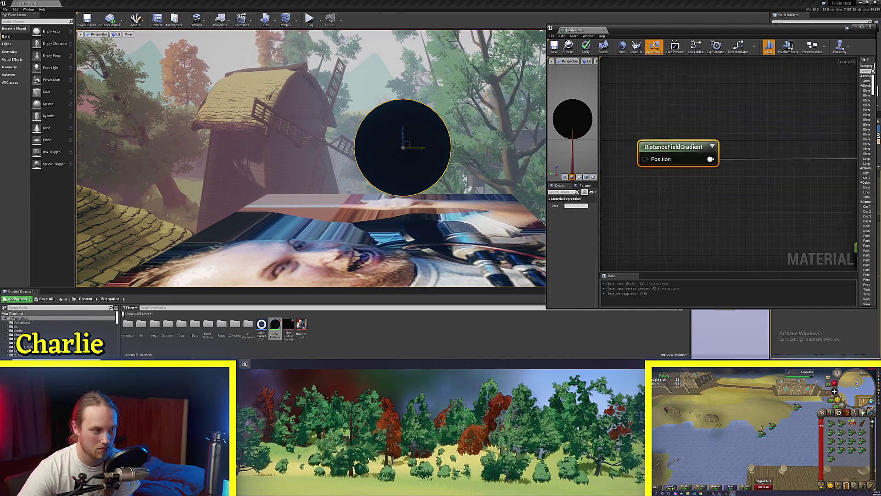
scroll(717, 209, "down", 4)
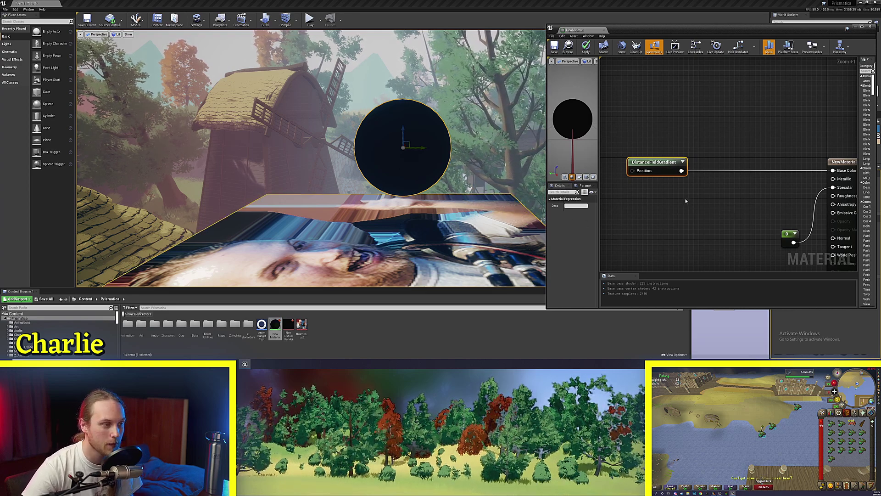
left_click_drag(662, 168, 630, 167)
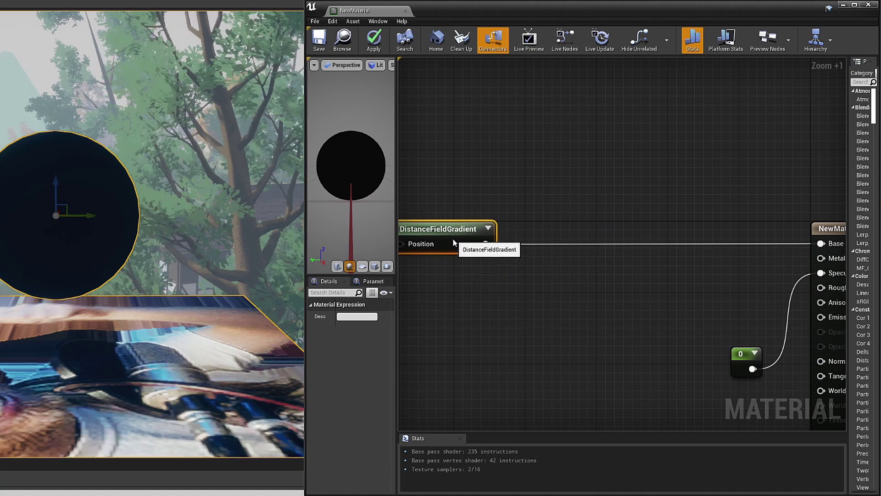
left_click_drag(453, 242, 551, 251)
right_click_drag(551, 251, 473, 257)
left_click(483, 281)
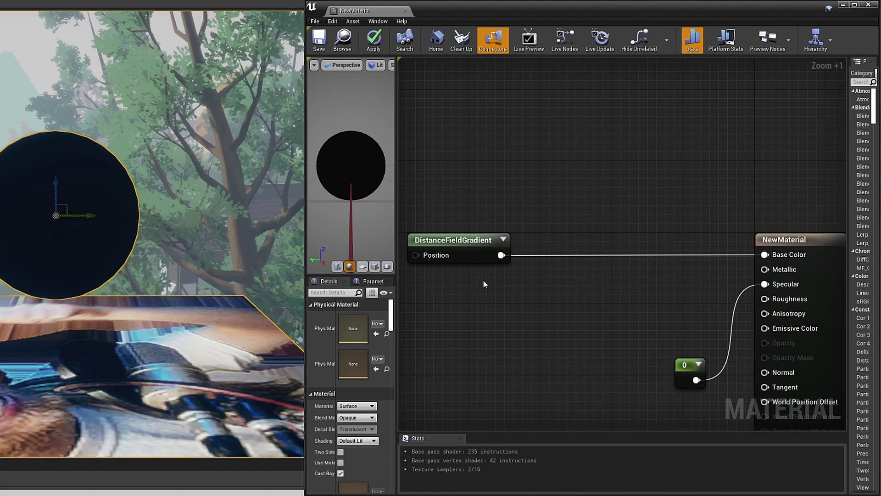
left_click_drag(502, 255, 562, 254)
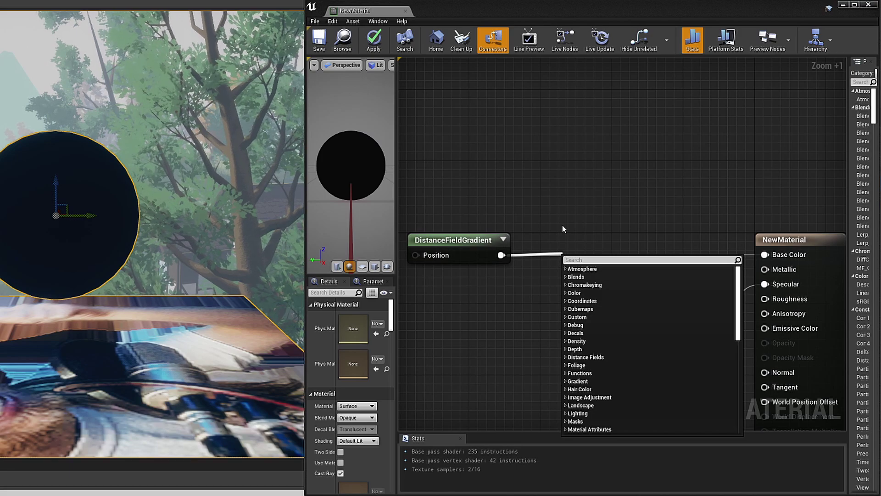
type("normal")
key("Return")
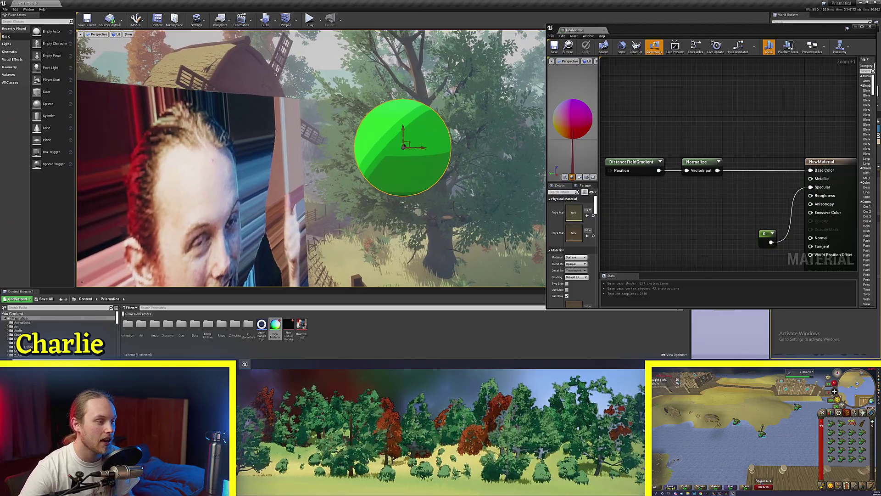
Move the sphere around the face-textured cube and examine how its colour changes with the direction to the nearest surface.
left_click_drag(405, 146, 345, 98, "shift")
right_click_drag(403, 148, 304, 146)
left_click_drag(303, 142, 358, 197, "shift")
right_click_drag(303, 141, 303, 140)
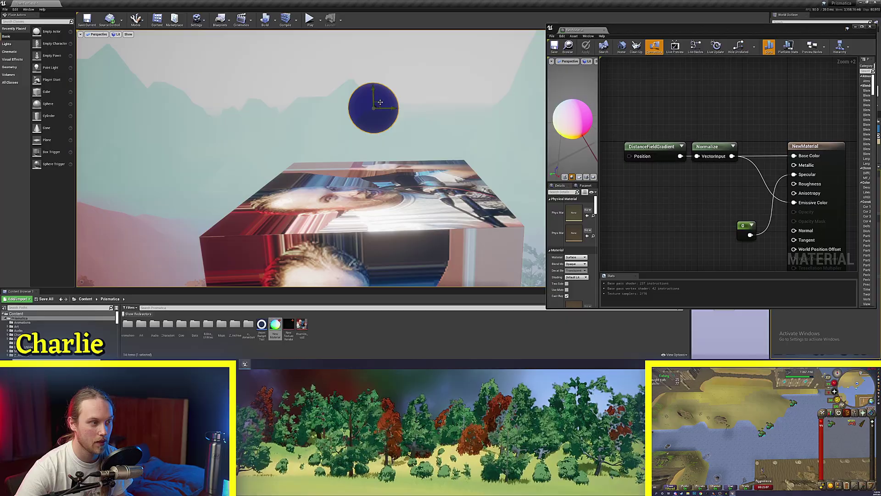
left_click_drag(380, 102, 510, 198, "shift")
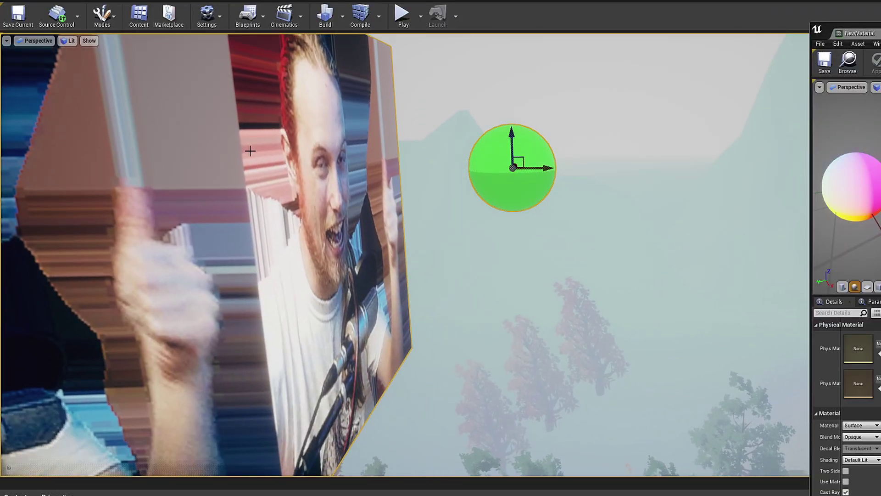
left_click_drag(574, 161, 575, 161, "alt")
left_click_drag(482, 301, 504, 277, "alt")
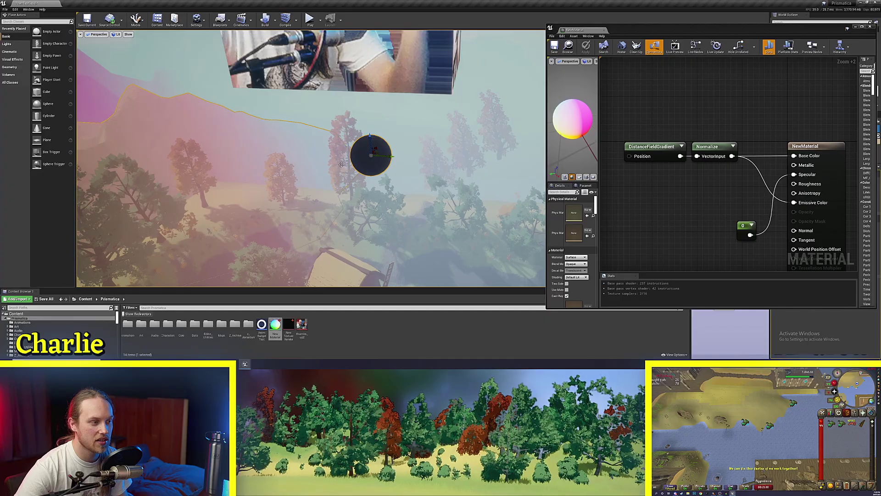
left_click_drag(341, 165, 347, 158)
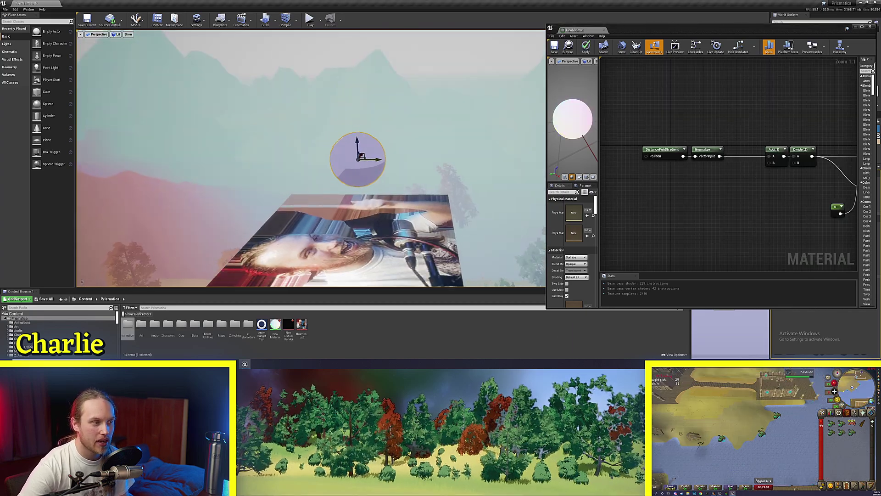
right_click_drag(375, 86, 375, 87)
Replace the nodes following DistanceFieldGradient with a Multiply node whose B value is 100.
left_click(679, 177)
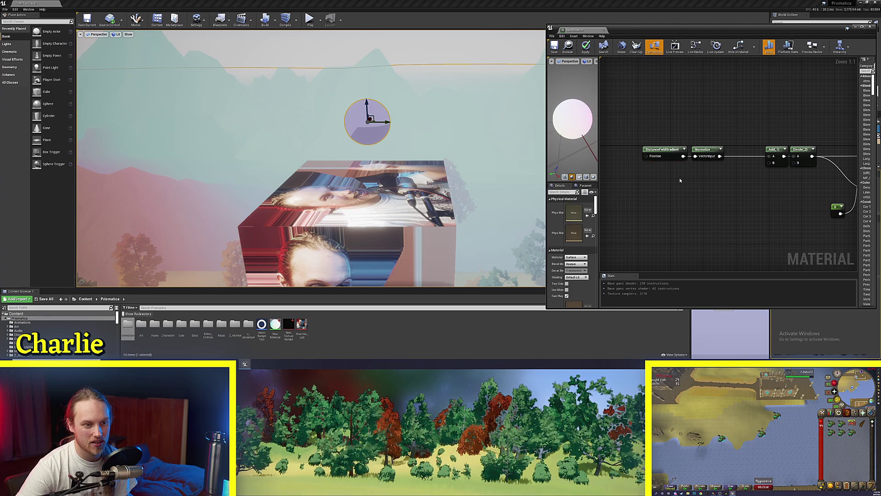
right_click_drag(773, 113, 742, 119)
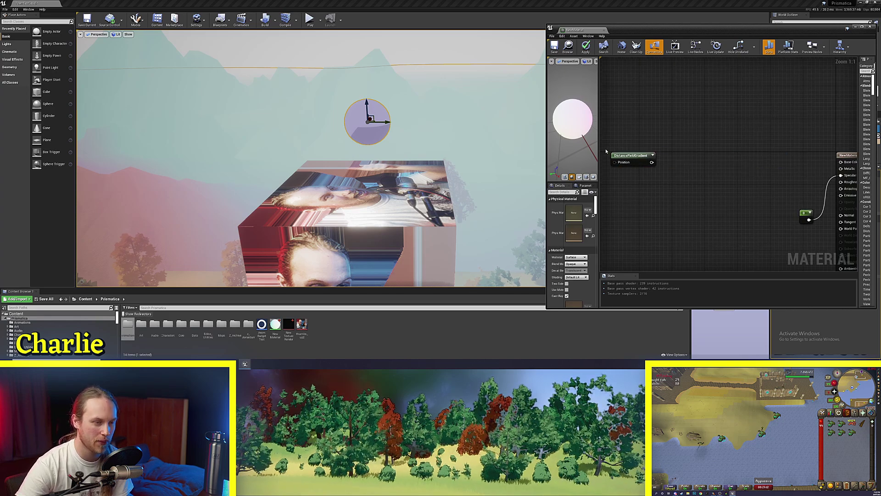
left_click_drag(674, 163, 675, 163)
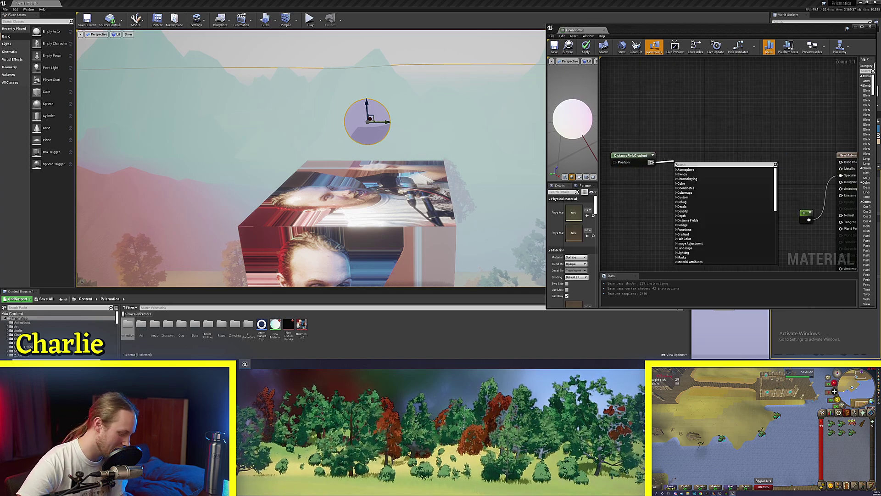
type("mul")
key("Return")
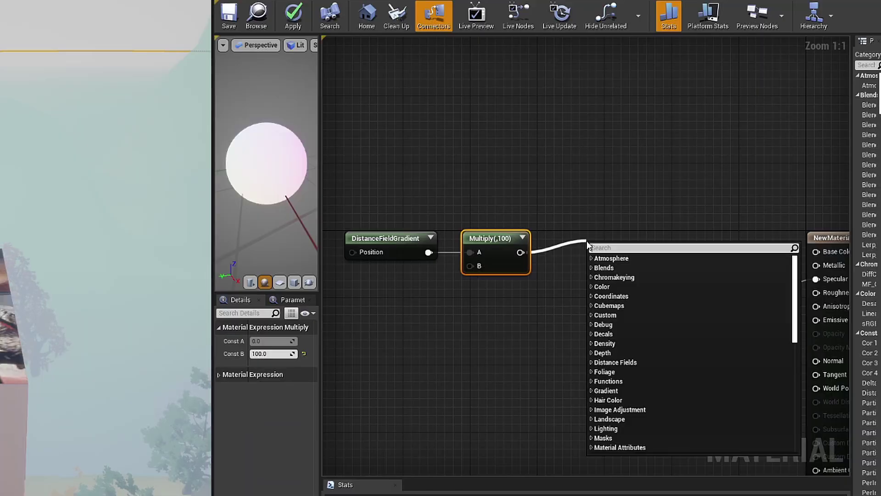
Add a Clamp node with minimum -1 and maximum 1 after the Multiply, feeding Base Color and Emissive Color.
type("clamp")
key("Return")
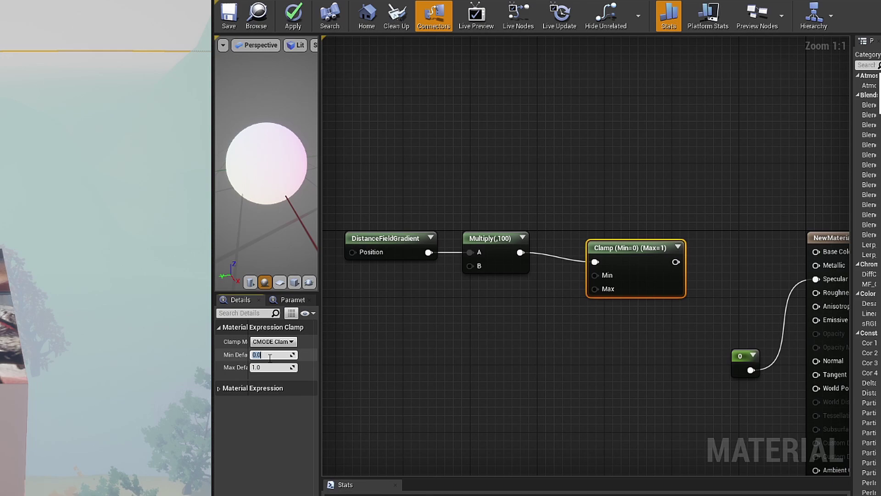
left_click_drag(626, 269, 587, 260)
right_click_drag(725, 248, 701, 239)
left_click(700, 240)
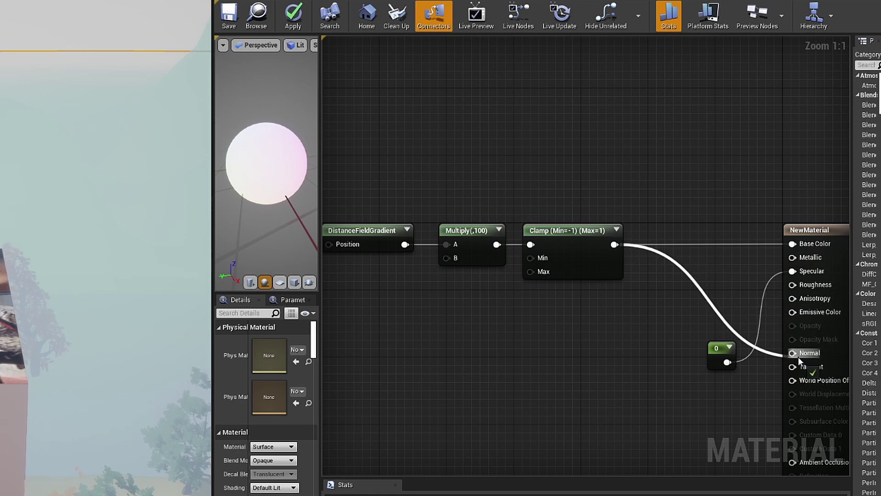
left_click_drag(798, 357, 794, 313)
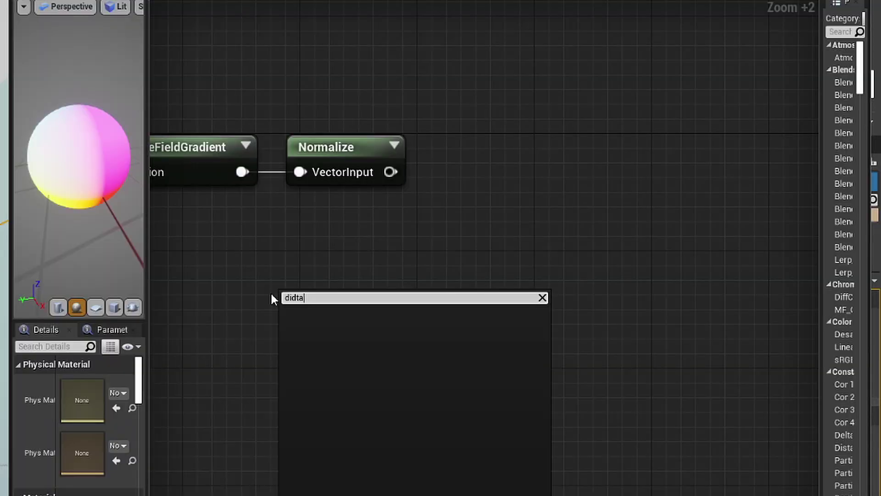
Add a DistanceToNearestSurface node below the DistanceFieldGradient and Normalize nodes.
type("d")
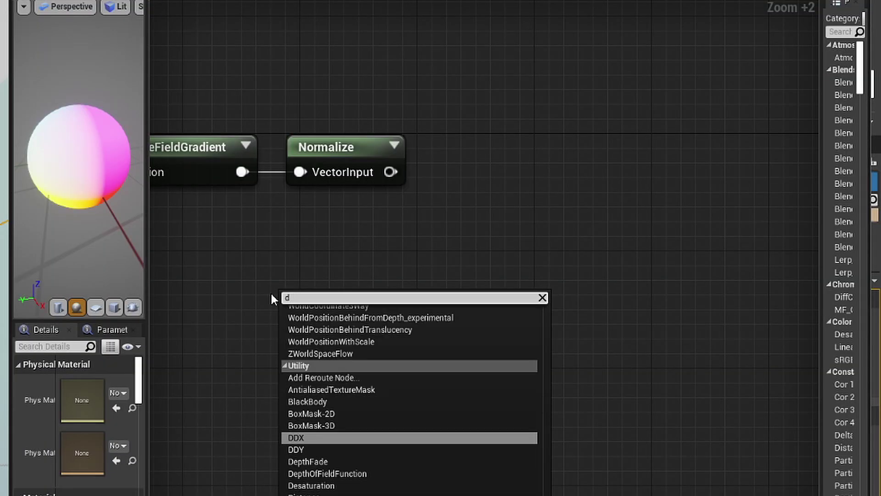
type("istanceto")
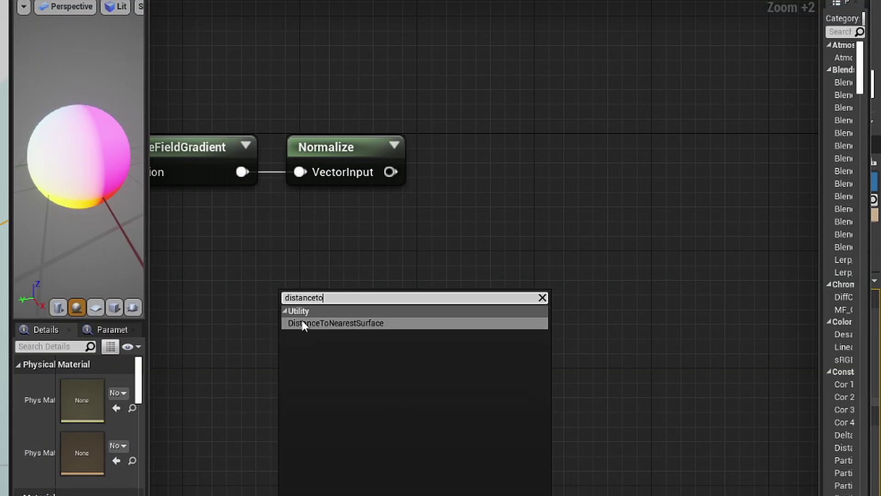
left_click(302, 322)
left_click_drag(330, 304, 191, 325)
right_click_drag(291, 327, 401, 299)
Divide the DistanceToNearestSurface output by 200 and line the Divide node up beside it.
left_click_drag(420, 320, 515, 282)
type("/")
key("Return")
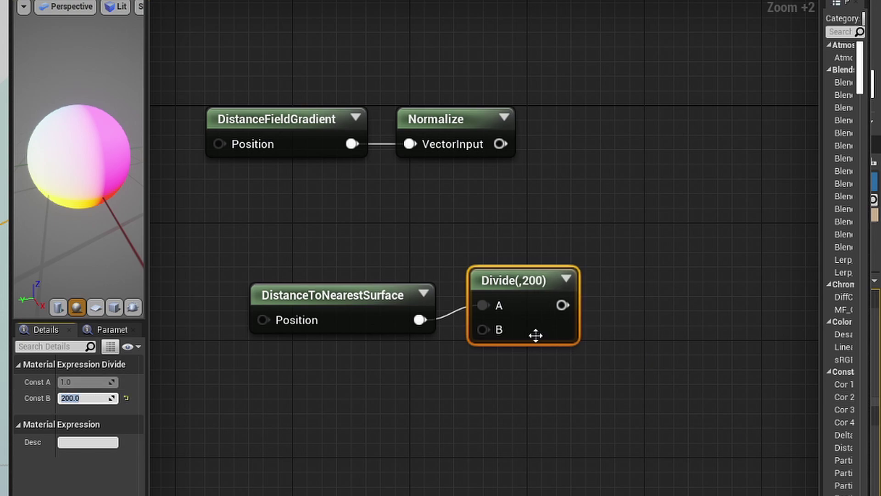
mouse_move(535, 335)
left_mouse_down()
mouse_move(525, 364)
mouse_move(526, 344)
left_mouse_up()
left_click_drag(570, 271, 261, 372)
left_click(563, 399)
right_click_drag(563, 399, 451, 389)
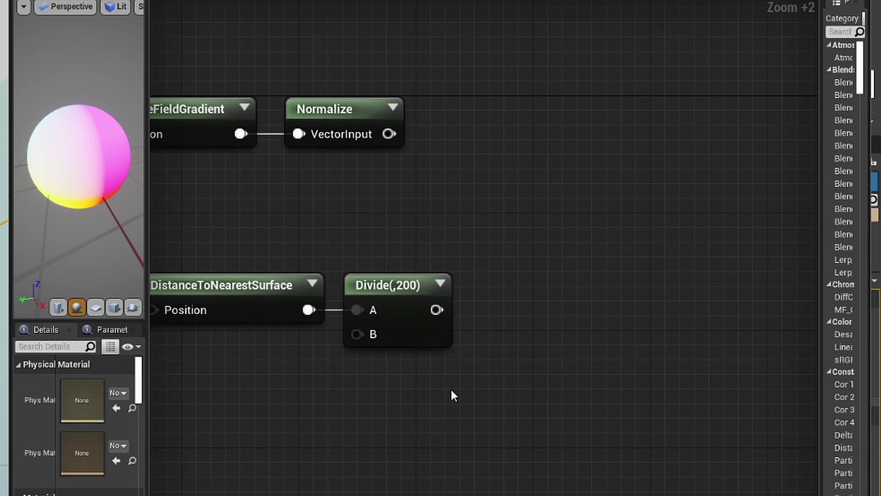
Chain a Saturate node and a 1-x node after the Divide node, aligned in one row.
left_click_drag(435, 317, 496, 299)
type("sat")
key("Return")
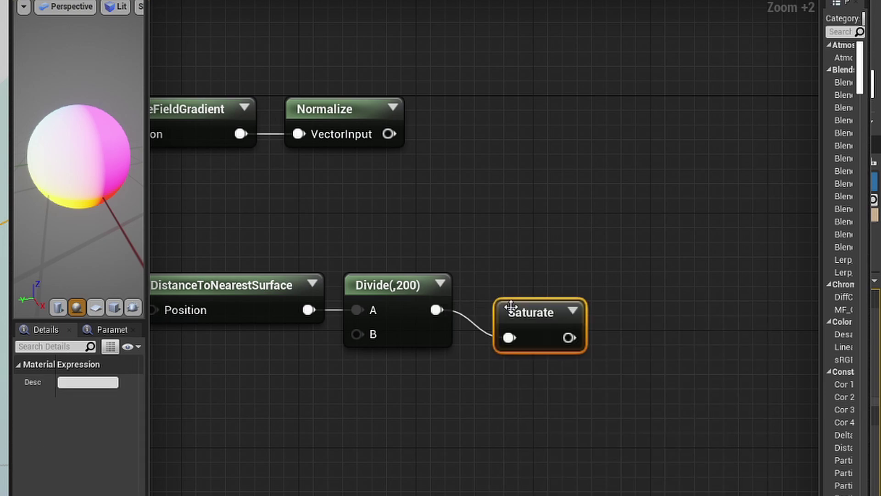
left_click_drag(549, 310, 605, 304)
type("1-x")
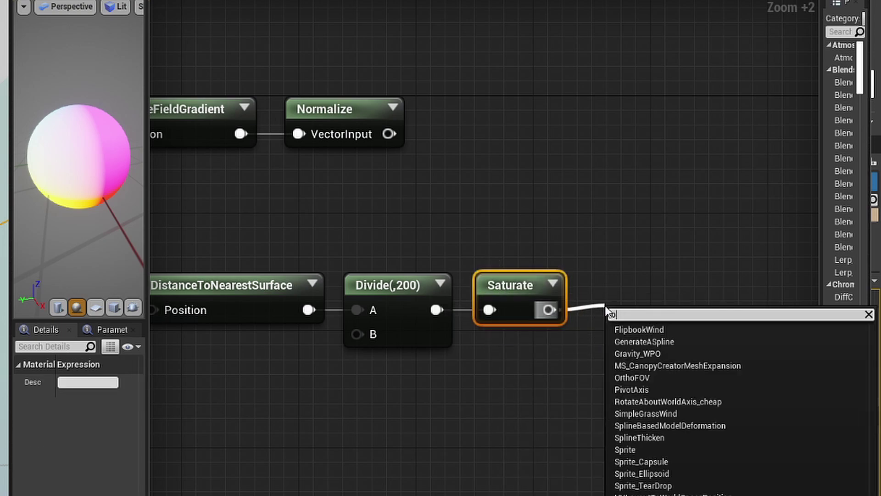
key("Return")
right_click_drag(637, 310, 539, 324)
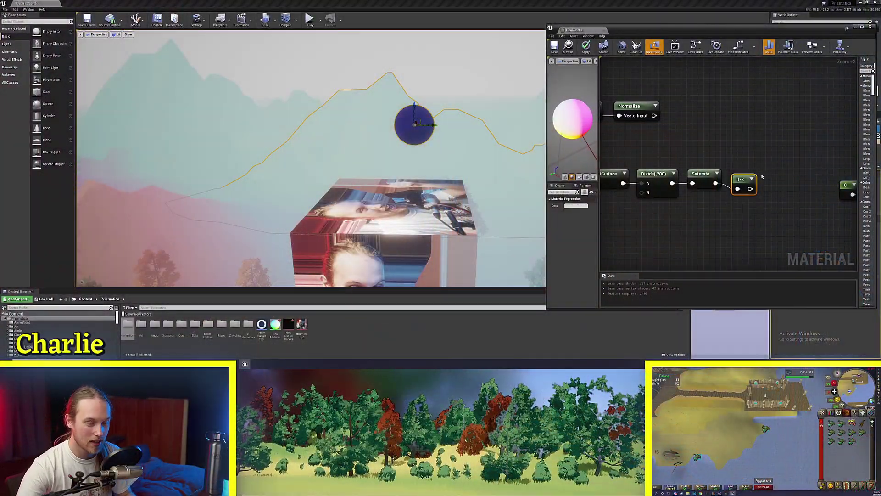
key("q")
right_click_drag(761, 179, 693, 181)
left_click(690, 185)
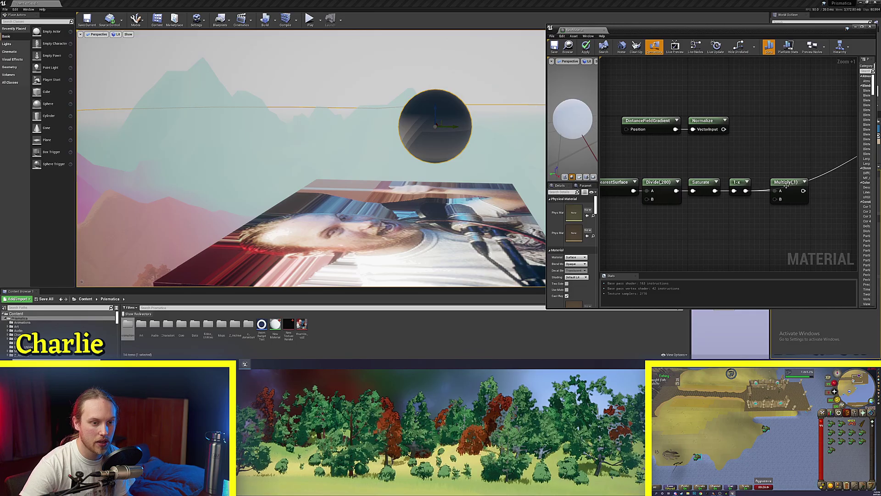
Multiply the 1-x output by a scalar parameter with a default value of 100.
left_click_drag(786, 186, 791, 140)
left_click(724, 146)
right_click_drag(724, 146, 753, 140)
scroll(751, 129, "down", 2)
scroll(753, 140, "up", 1)
scroll(754, 139, "up", 5, "ctrl")
left_click_drag(837, 106, 810, 182)
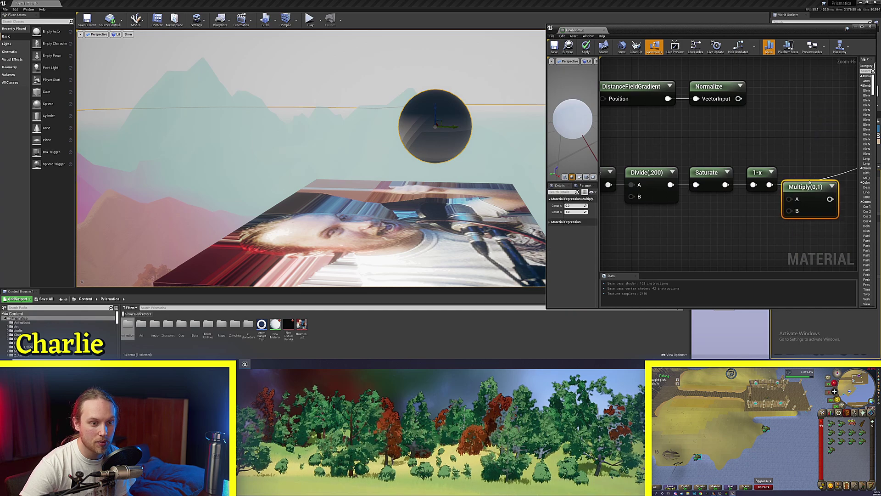
right_click_drag(809, 197, 763, 202)
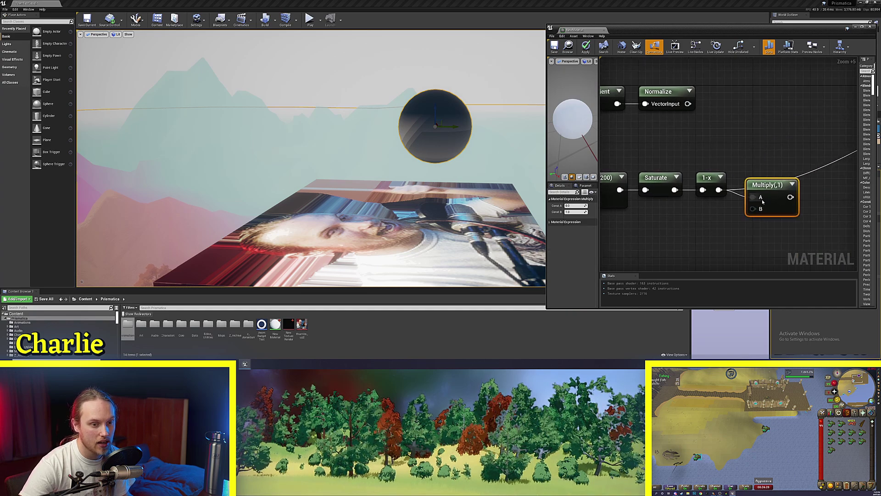
left_click(716, 216)
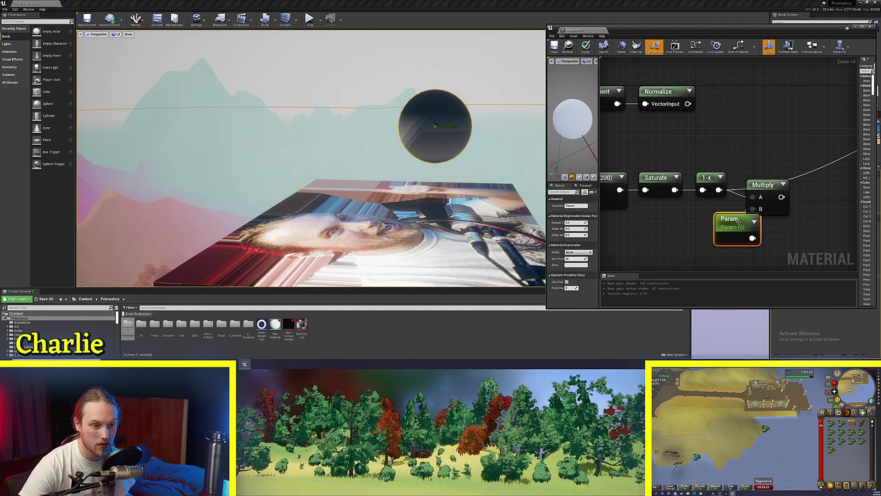
left_click_drag(739, 222, 676, 223)
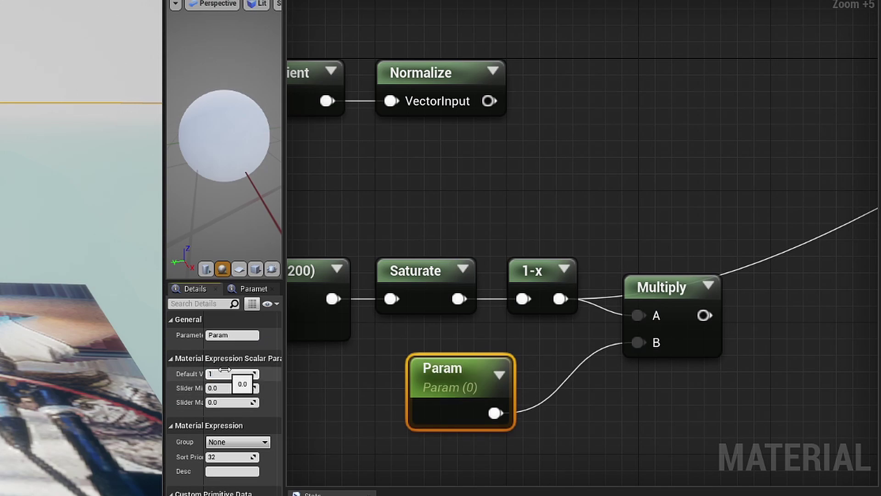
Add a second Multiply node combining the normalized distance field gradient (A) with the first Multiply's output (B).
scroll(618, 331, "down", 3)
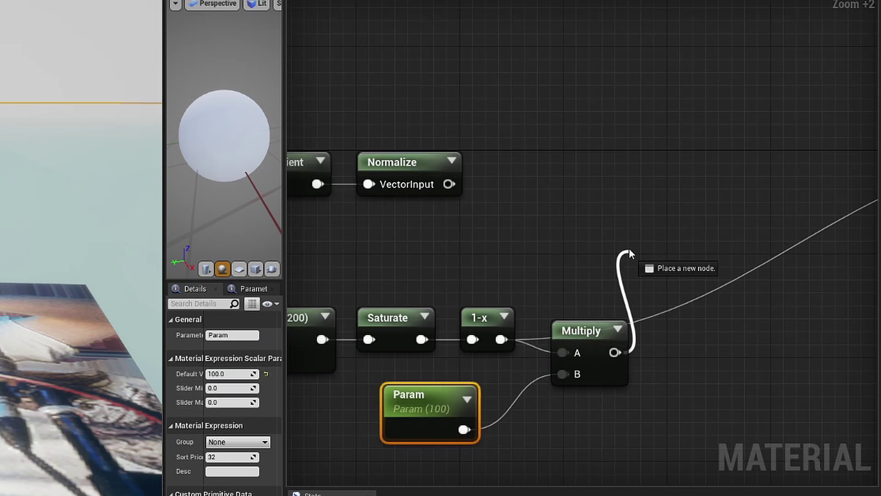
left_click_drag(629, 250, 664, 160)
type("multi")
key("Return")
left_click(615, 186)
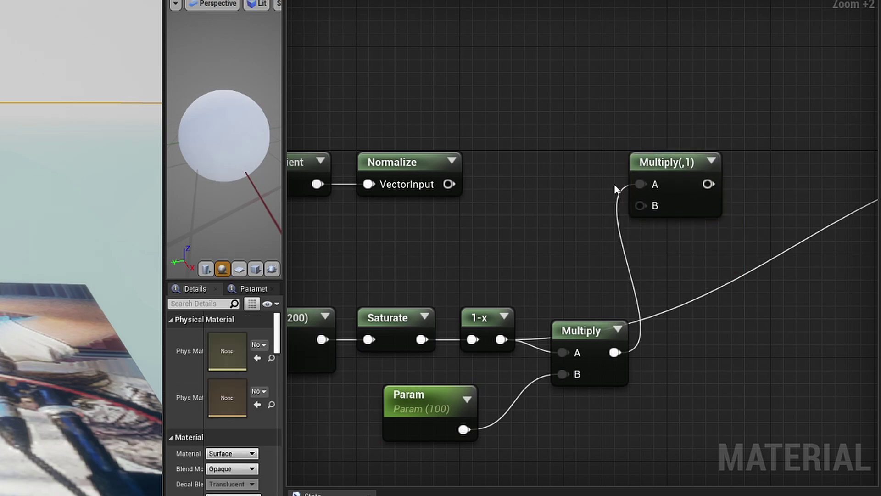
right_click_drag(431, 189, 577, 183)
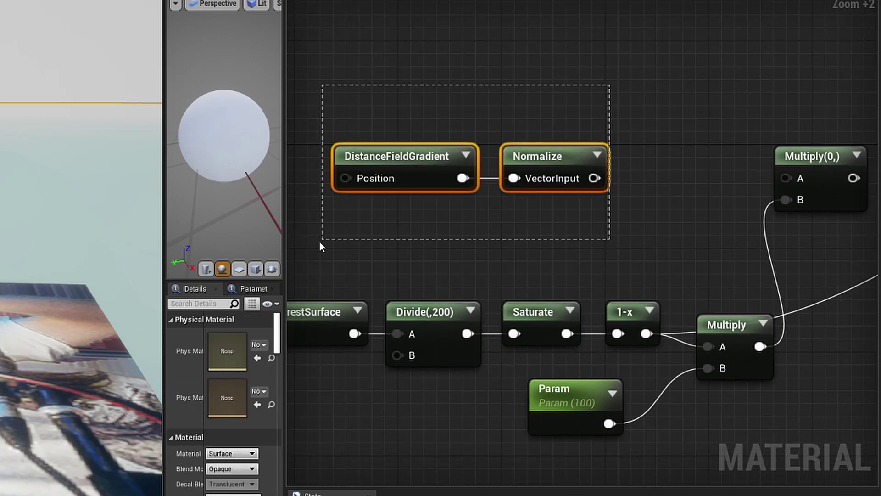
left_click_drag(320, 242, 320, 242)
left_click_drag(395, 161, 486, 178)
left_click(678, 215)
left_click_drag(685, 191, 717, 194)
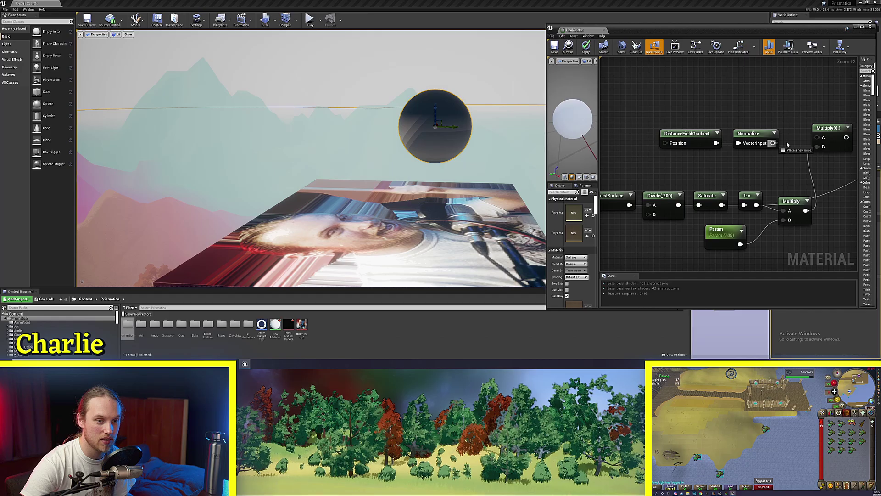
left_click_drag(787, 144, 817, 137)
Move the new Multiply node close to the material output node and feed it into World Position Offset.
right_click_drag(826, 147, 641, 165)
left_click_drag(656, 156, 701, 269)
right_click_drag(719, 193, 714, 131)
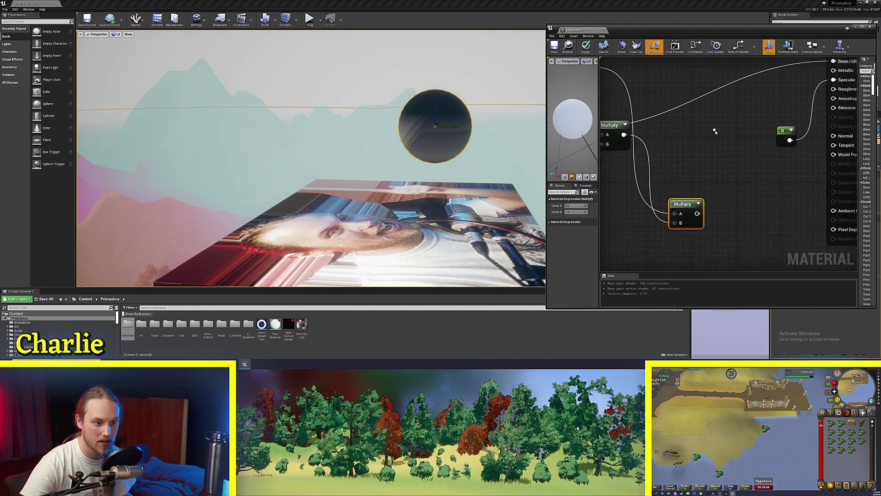
scroll(714, 132, "down", 2)
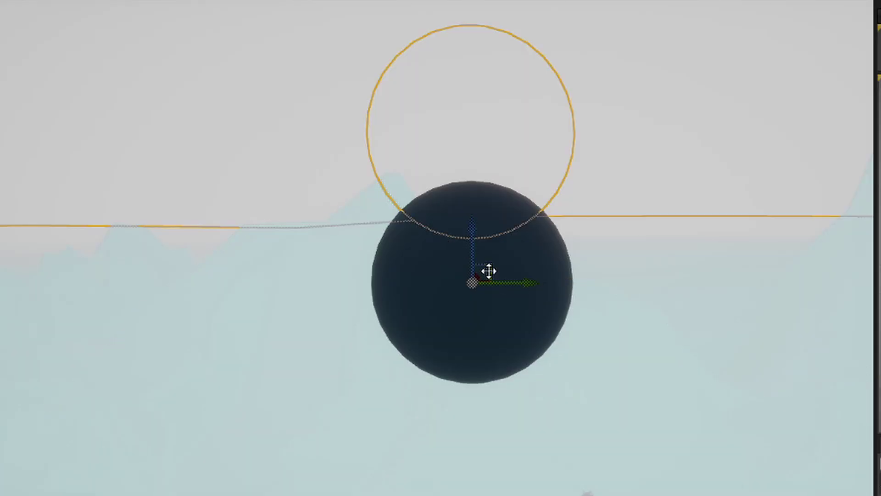
Move the sphere around near the cube in the level to test the distance-based displacement.
right_click_drag(488, 271, 488, 272)
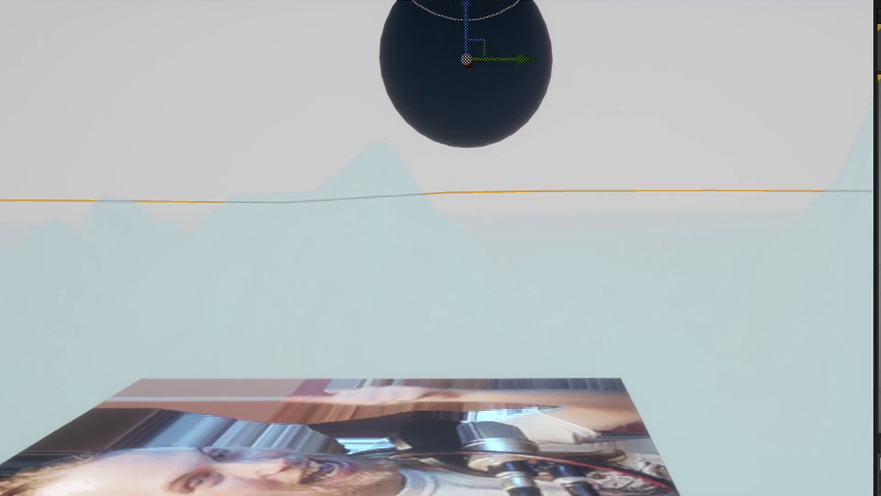
right_click_drag(472, 199, 472, 199)
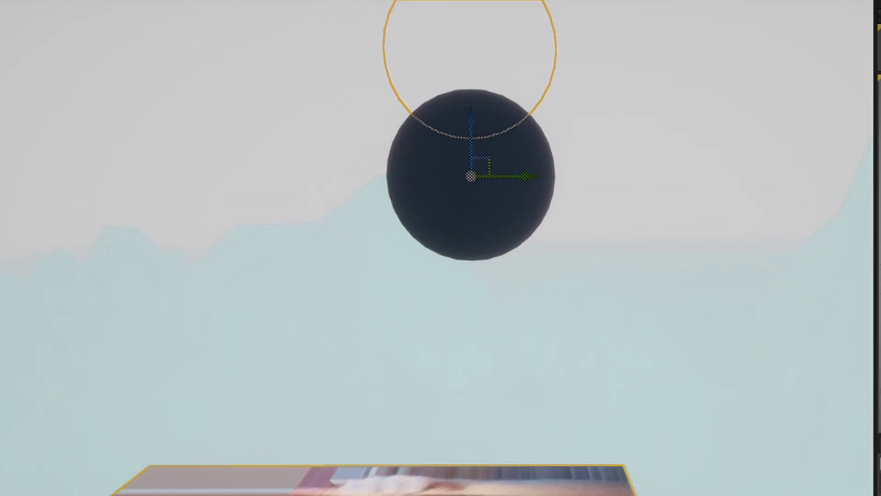
left_click_drag(488, 154, 542, 246, "shift")
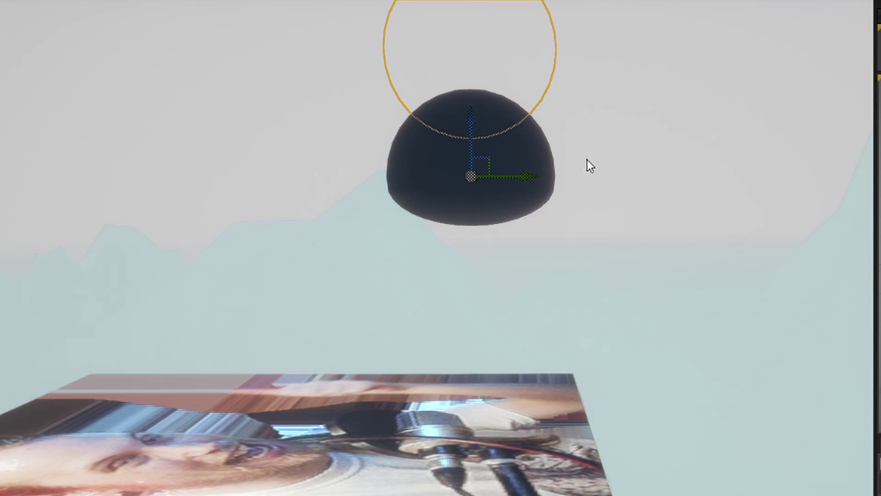
left_click_drag(484, 159, 484, 110, "shift")
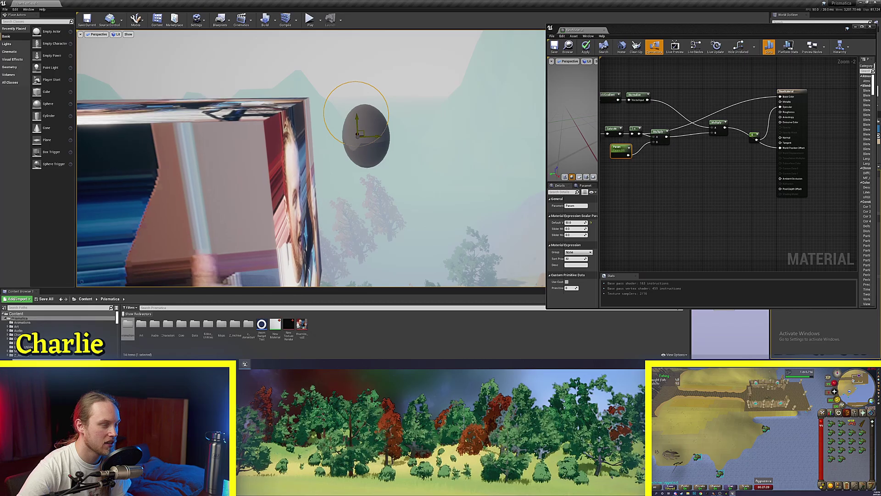
left_click_drag(362, 132, 322, 88, "shift")
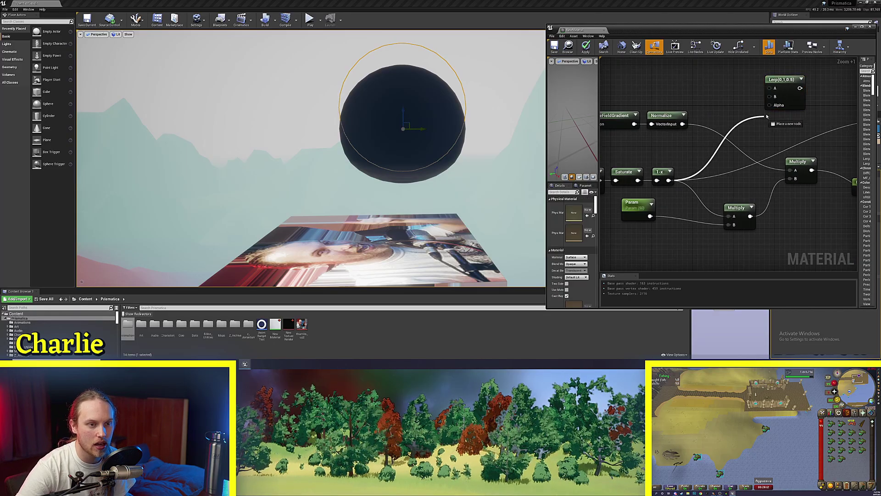
Connect the 1-x output to the Lerp's Alpha and a new black three-component constant to its A input.
left_click_drag(766, 116, 769, 105)
right_click_drag(768, 105, 771, 188)
key("3")
left_click(712, 105)
left_click_drag(752, 118, 774, 180)
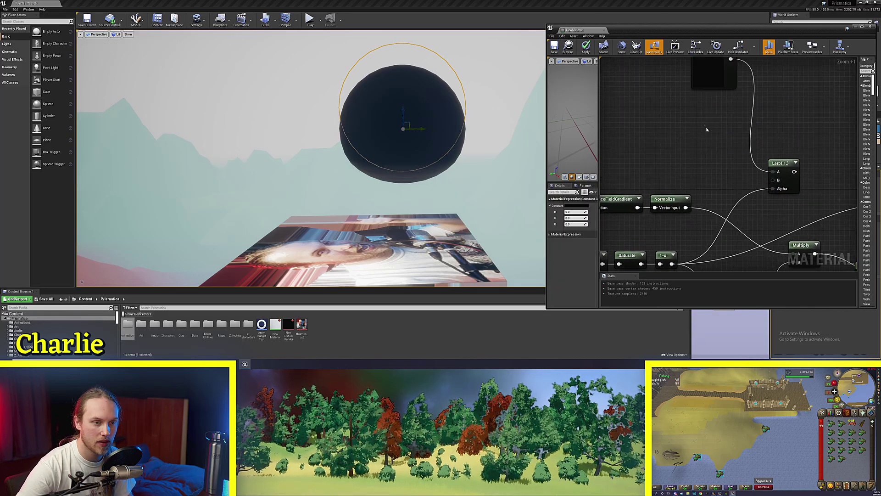
Add a second three-component constant for the Lerp's B input and set its colour to red 1000, green 0, blue 0.
left_click(707, 130)
key("3")
left_click(710, 129)
left_click_drag(729, 154, 689, 133)
left_click(574, 205)
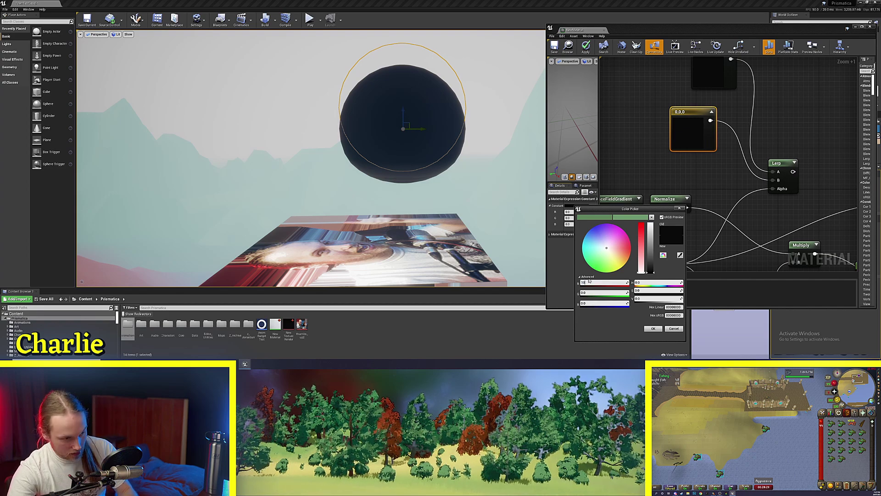
scroll(736, 175, "down", 3)
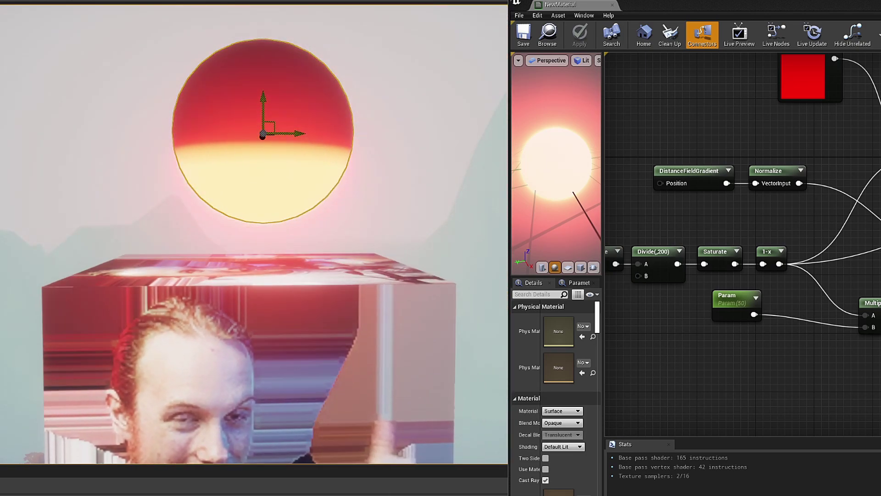
Replace the Normalize node with a Multiply node that scales the DistanceFieldGradient output by 100.
scroll(811, 224, "up", 5)
left_click(664, 204)
left_click_drag(664, 204, 606, 205)
right_click_drag(720, 237, 830, 232)
left_click(831, 232)
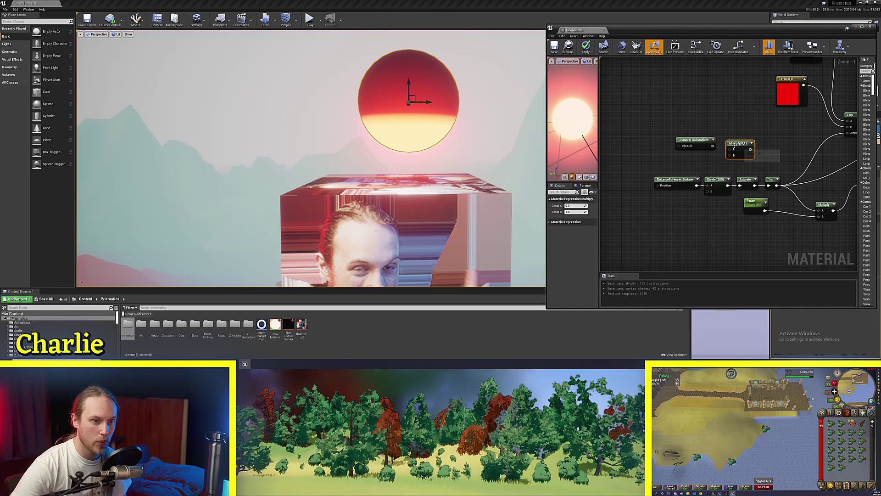
scroll(730, 152, "up", 3, "ctrl")
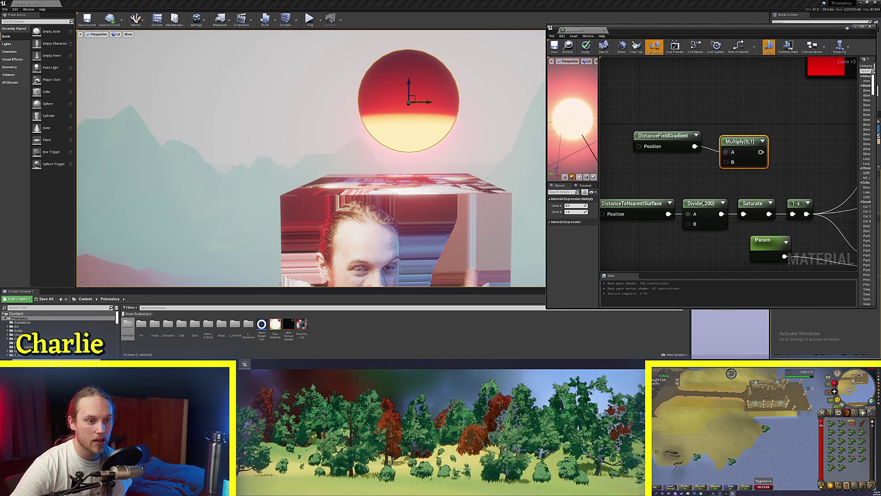
right_click_drag(458, 193, 502, 236)
right_click_drag(394, 163, 397, 148)
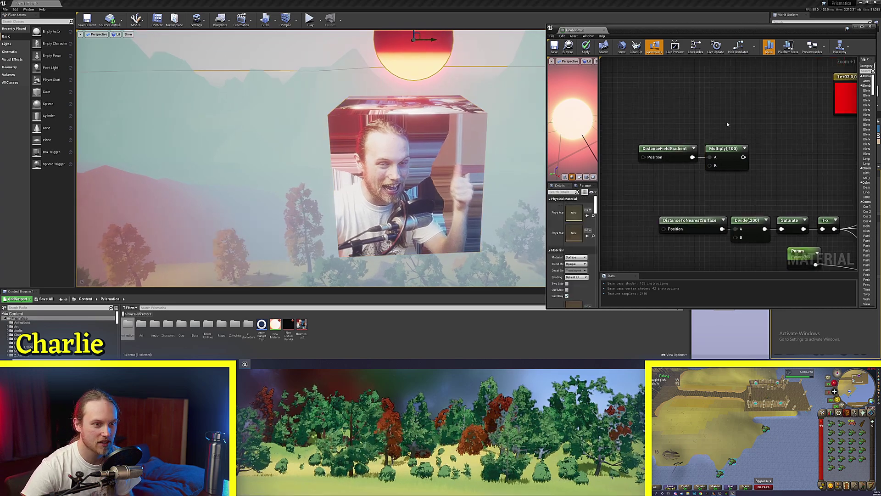
Add a Clamp node with minimum -1 and maximum 1 after the gradient's Multiply by 100.
right_click_drag(738, 99, 766, 88)
scroll(771, 110, "up", 2, "ctrl")
right_click_drag(771, 110, 716, 125)
left_click(718, 173)
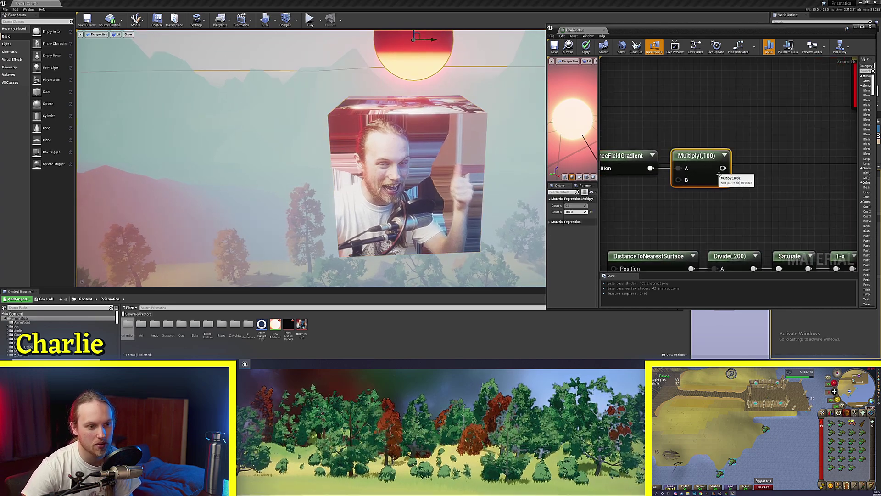
left_click_drag(762, 169, 753, 155)
type("clamp")
key("Return")
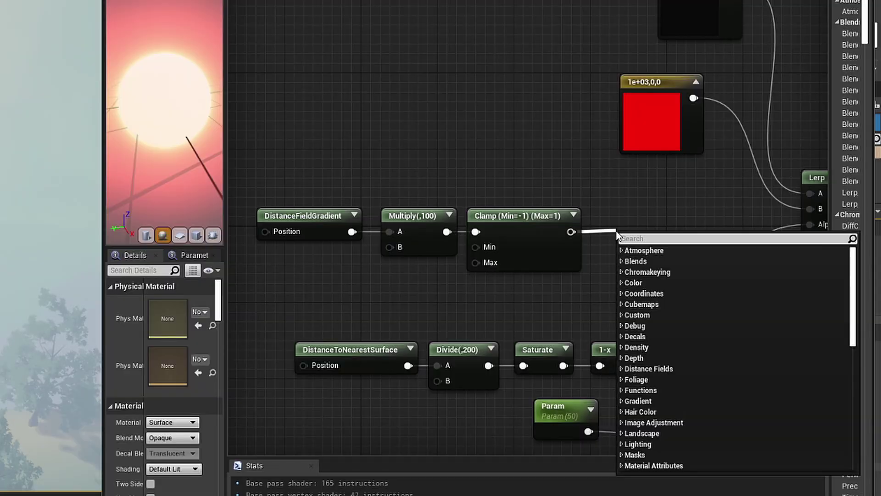
Add a ComponentMask node after the Clamp that passes only the B channel.
type("mas")
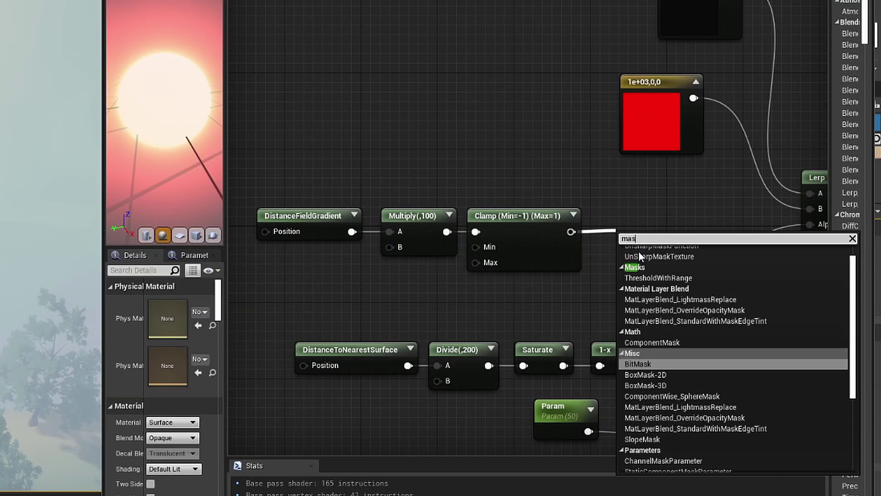
scroll(693, 415, "down", 5)
left_click(694, 456)
scroll(604, 288, "up", 3)
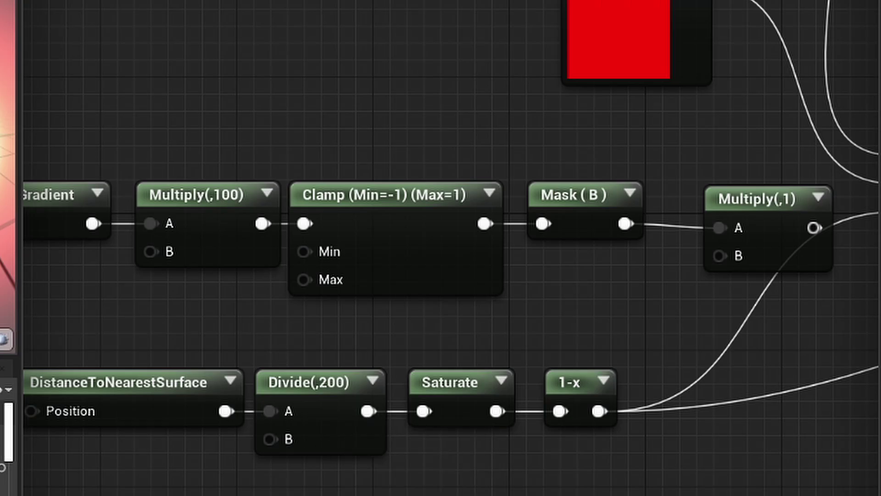
Multiply the masked gradient by the 1-x output and feed the result into the Lerp's Alpha.
right_click_drag(674, 314, 428, 339)
scroll(365, 280, "up", 6)
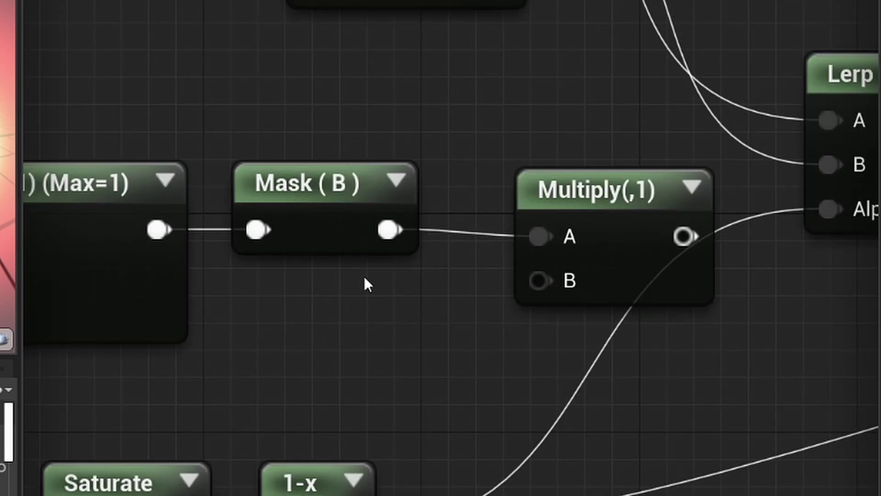
right_click_drag(313, 208, 611, 209)
scroll(612, 209, "down", 4)
left_click_drag(706, 152, 51, 277)
left_click(353, 134)
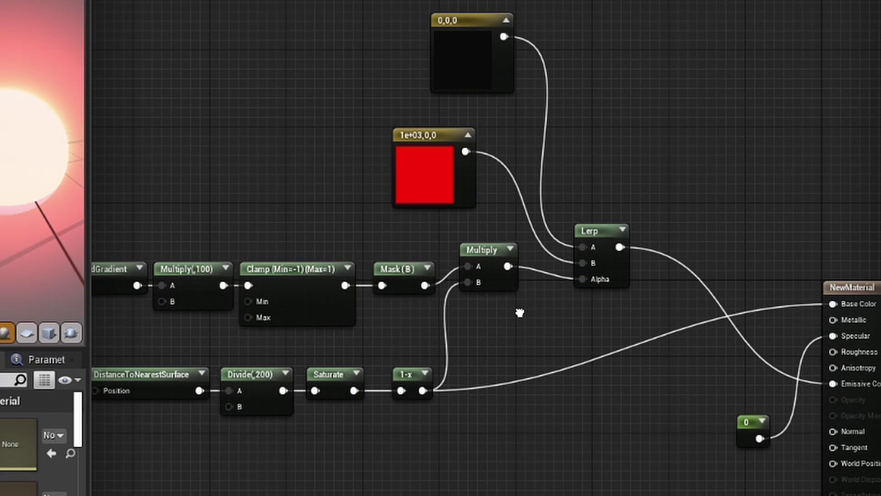
Examine the distance falloff row and the masked gradient row that are multiplied into the Lerp's Alpha.
scroll(502, 193, "up", 5)
right_click_drag(452, 291, 458, 320)
left_click_drag(795, 61, 404, 204)
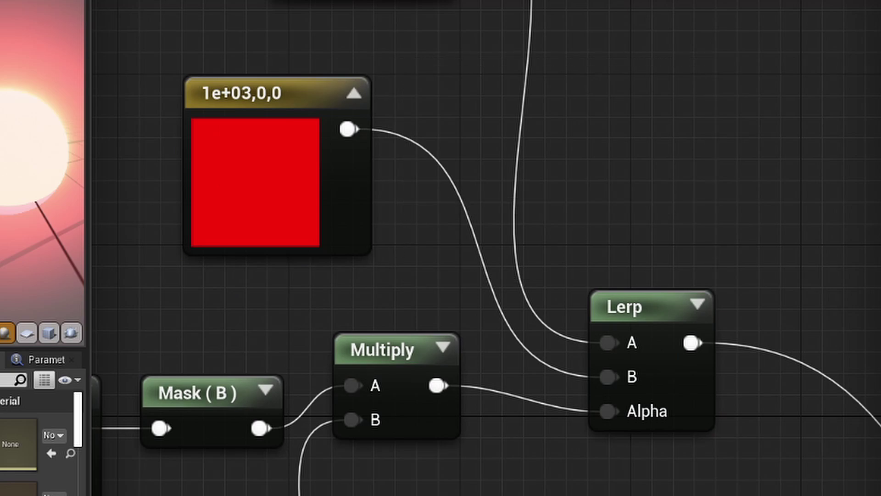
right_click_drag(138, 326, 293, 236)
left_click_drag(164, 248, 867, 312)
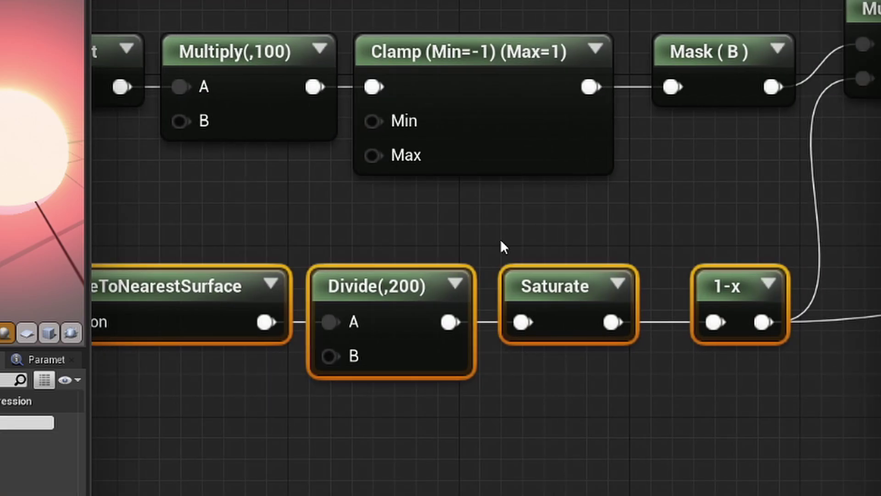
scroll(500, 238, "down", 3)
right_click_drag(260, 123, 295, 207)
left_click(260, 171)
left_click_drag(204, 191, 781, 288)
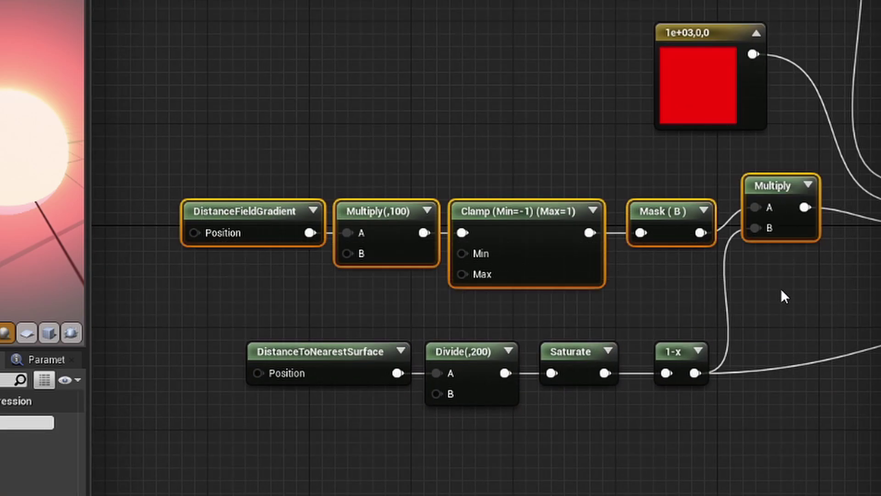
left_click(675, 226)
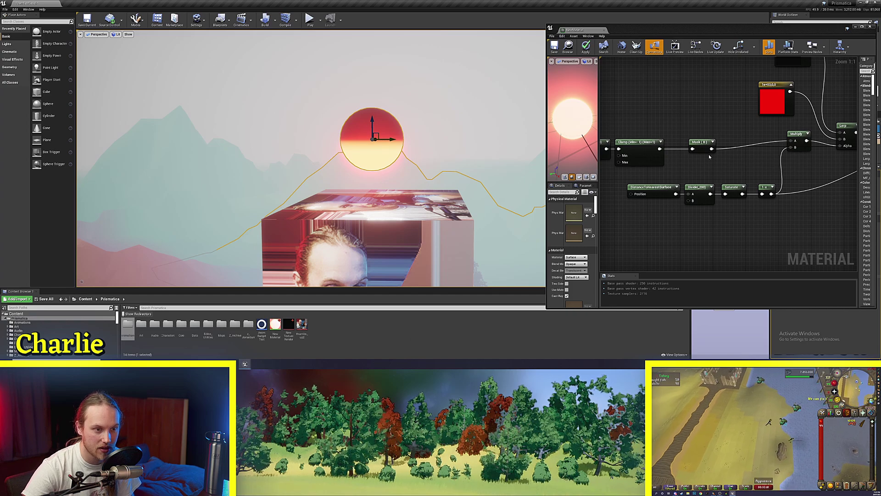
Insert an Abs node between the B mask and the Multiply node, and save the material.
left_click_drag(706, 146, 717, 145)
type("abs")
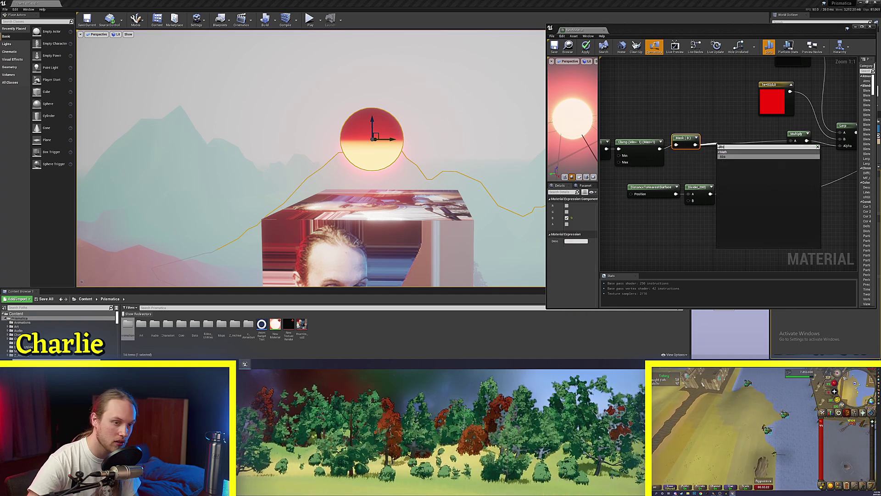
left_click(732, 157)
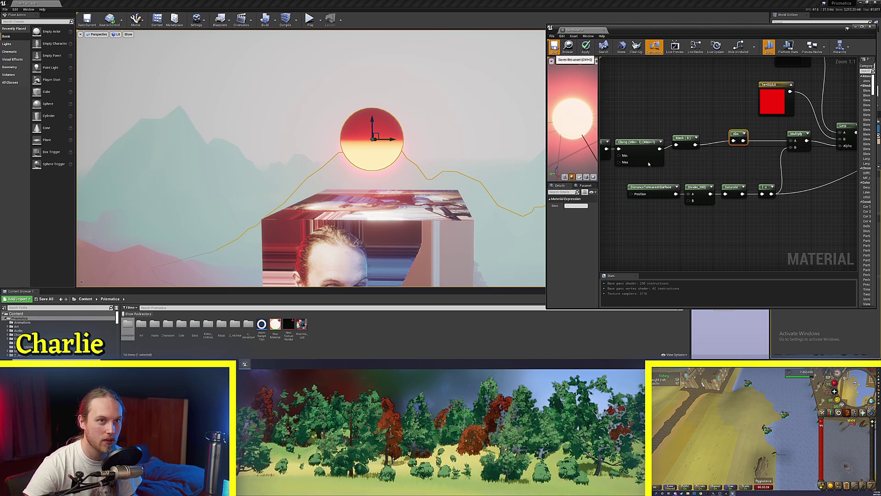
key("ctrl+s")
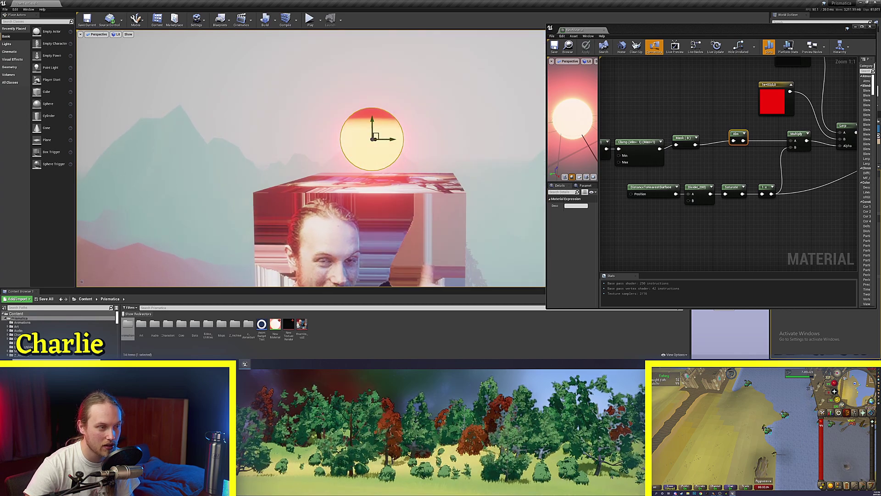
right_click_drag(739, 154, 841, 196)
scroll(753, 170, "down", 5)
scroll(737, 161, "up", 7, "ctrl")
right_click_drag(681, 131, 720, 126)
mouse_move(683, 148)
left_mouse_down()
mouse_move(622, 130)
mouse_move(683, 150)
left_mouse_up()
right_click_drag(794, 254, 651, 208)
scroll(656, 212, "up", 3)
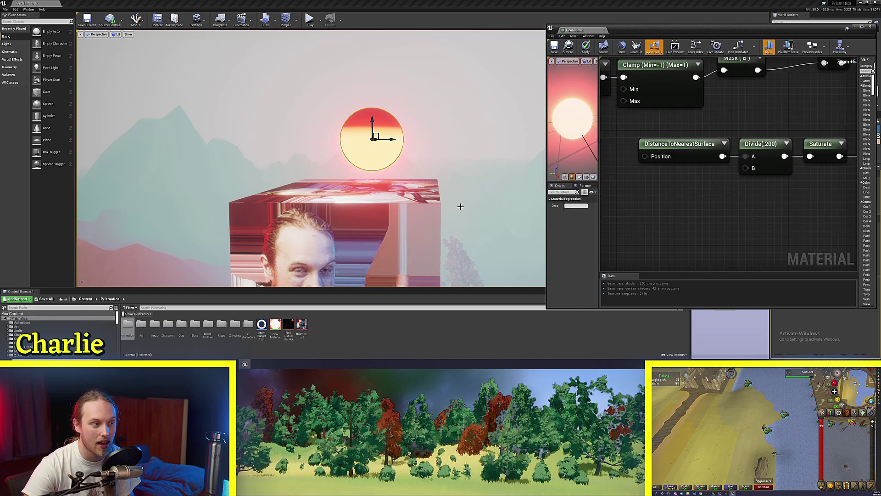
Select the distance falloff nodes from DistanceToNearestSurface through 1-x to examine them as one row.
left_click_drag(646, 147, 683, 158)
scroll(674, 196, "down", 3)
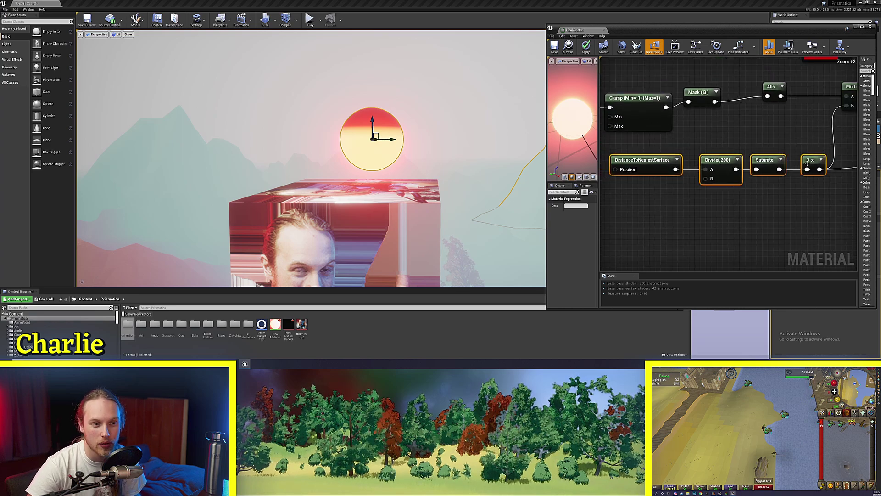
left_click(758, 144)
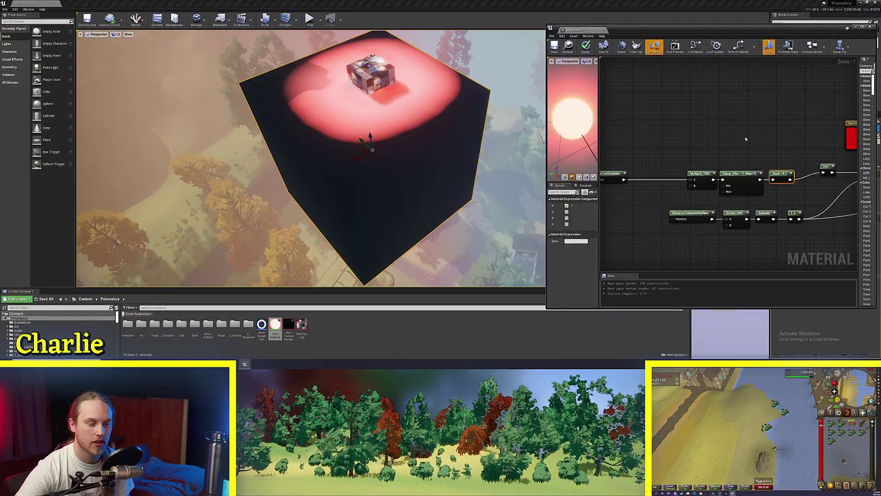
Delete the Abs node between the R mask and the Multiply node.
left_click(625, 166)
right_click_drag(661, 162, 661, 142)
left_click(369, 76)
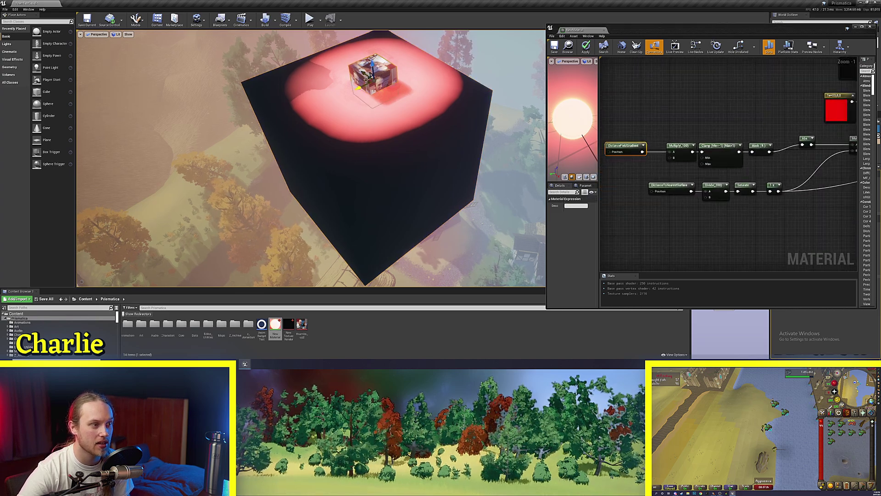
scroll(744, 218, "down", 3)
left_click(737, 222)
scroll(762, 191, "up", 5)
right_click_drag(736, 202, 770, 202)
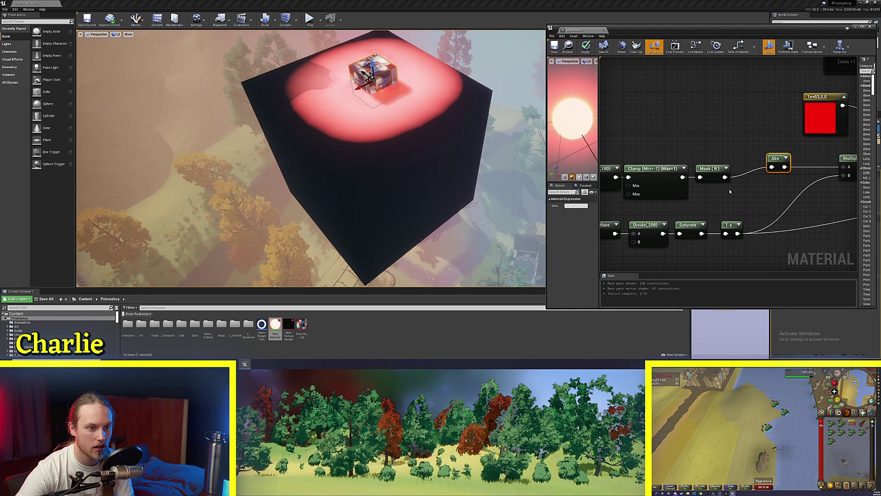
key("Delete")
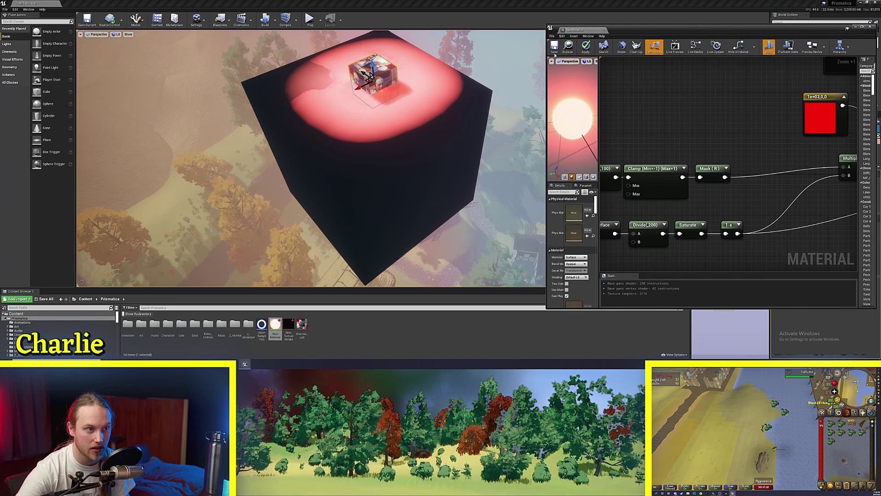
Examine the R-masked gradient nodes and how the colour splits around the small box on the large cube.
right_click_drag(397, 95, 348, 138)
right_click_drag(672, 155, 716, 148)
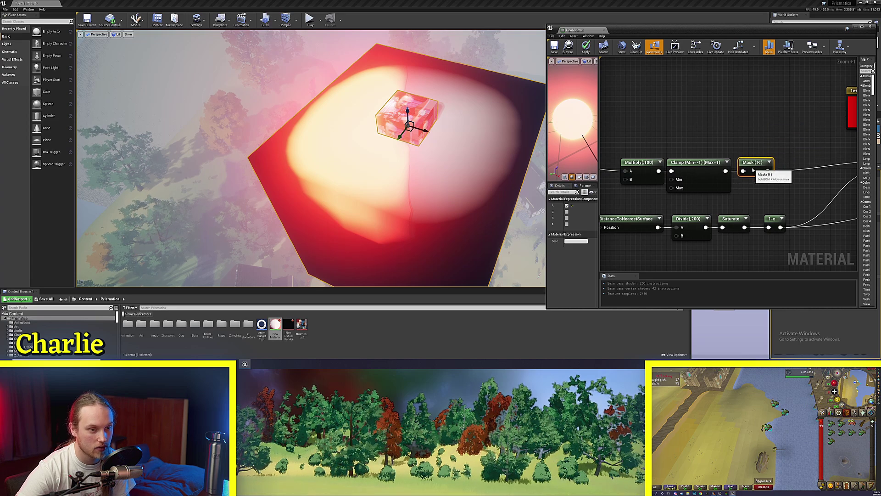
right_click_drag(728, 156, 796, 180)
right_click_drag(715, 141, 749, 142)
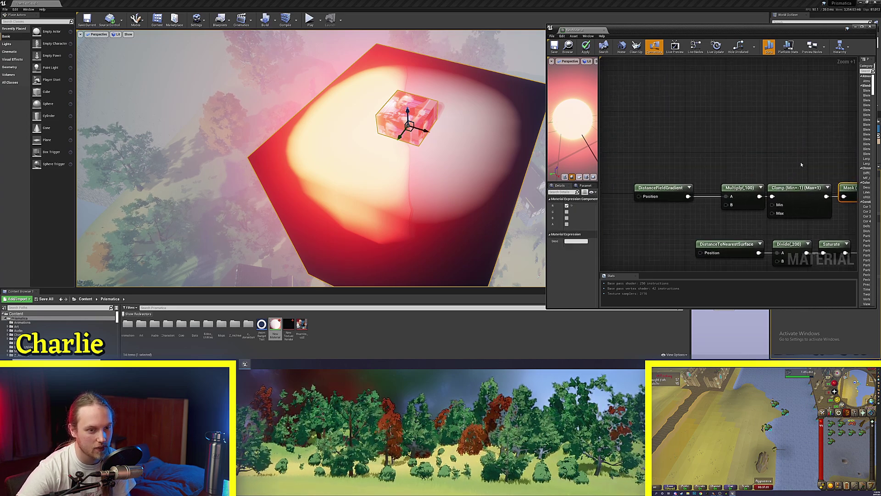
right_click_drag(801, 161, 718, 127)
left_click(797, 156)
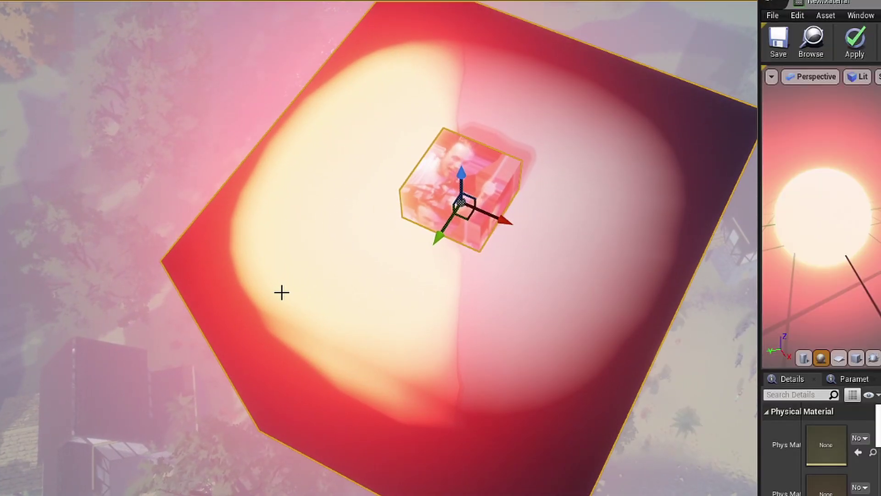
right_click_drag(322, 263, 492, 436)
left_click(517, 436)
left_click_drag(492, 436, 391, 279, "alt")
right_click_drag(542, 281, 576, 281)
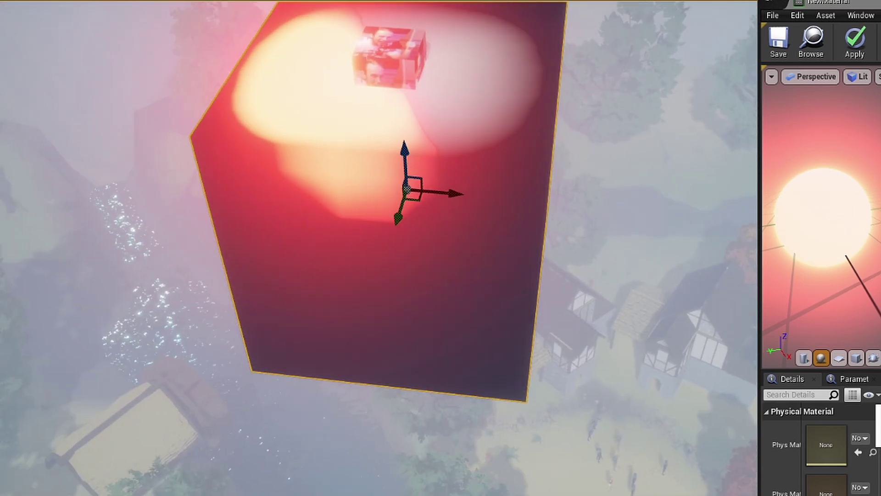
Try stretching the large cube along its X axis and inspect the colour split around the small box.
scroll(447, 248, "down", 1)
key("r")
scroll(447, 248, "down", 1)
left_click_drag(460, 222, 573, 229)
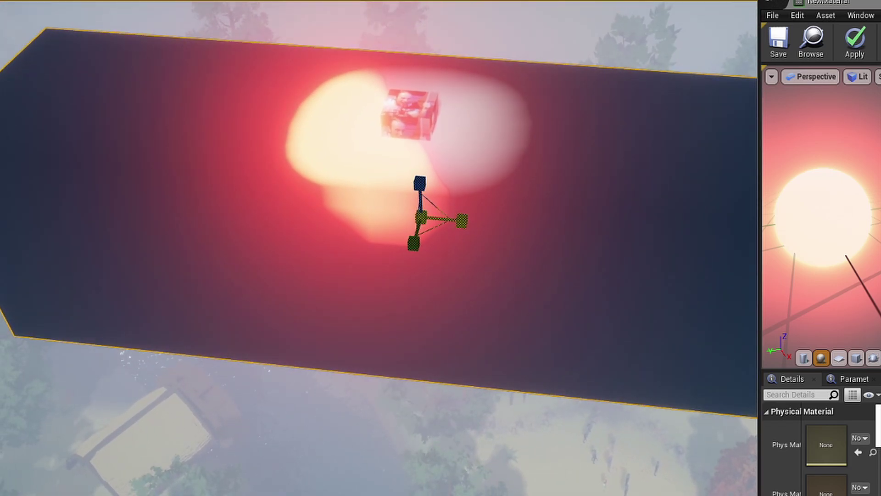
right_click_drag(29, 242, 18, 310)
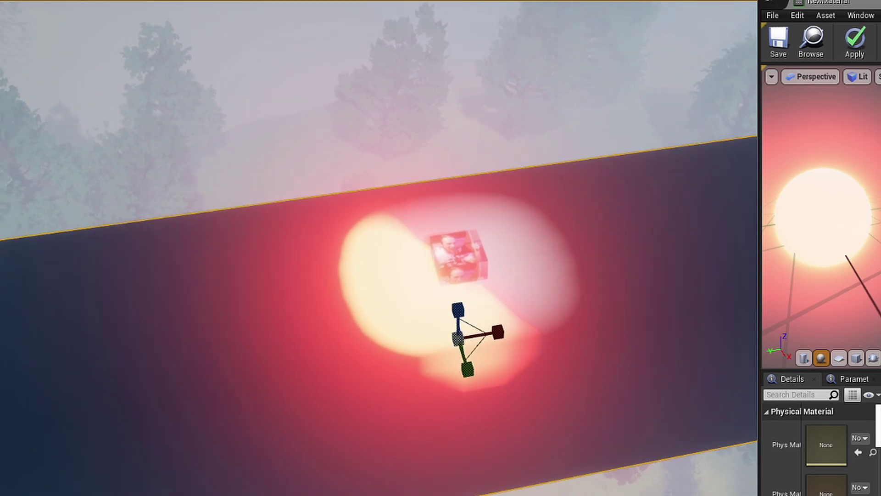
right_click_drag(378, 247, 532, 265)
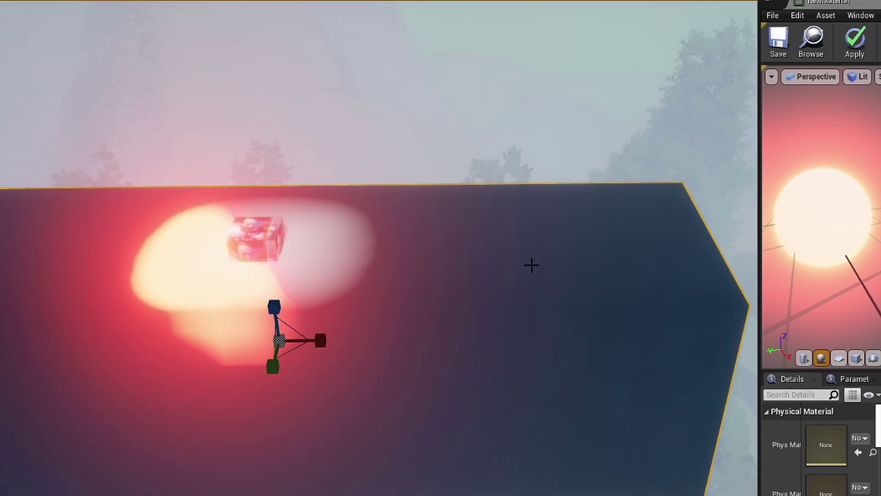
right_click_drag(334, 247, 337, 276)
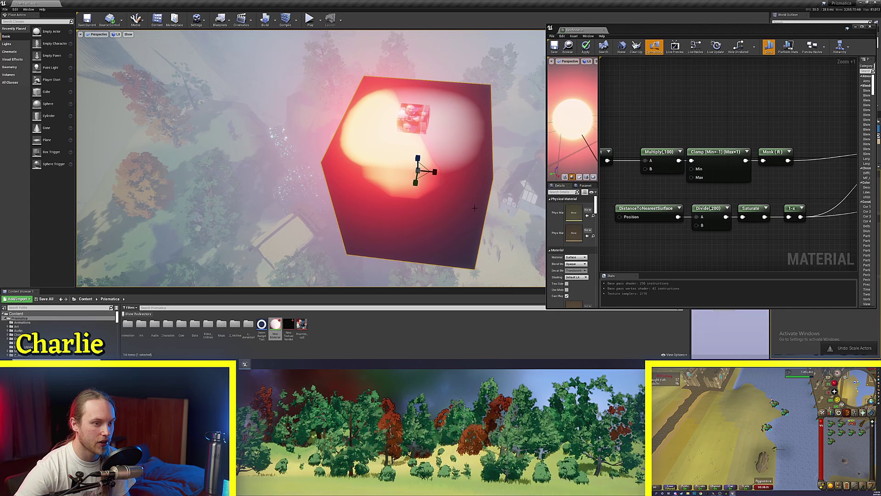
Place a TransformVector node between DistanceFieldGradient and Multiply(,100), transforming from World Space to Local Space.
right_click_drag(612, 191, 726, 186)
left_click_drag(716, 168, 661, 168)
left_click_drag(734, 169, 791, 169)
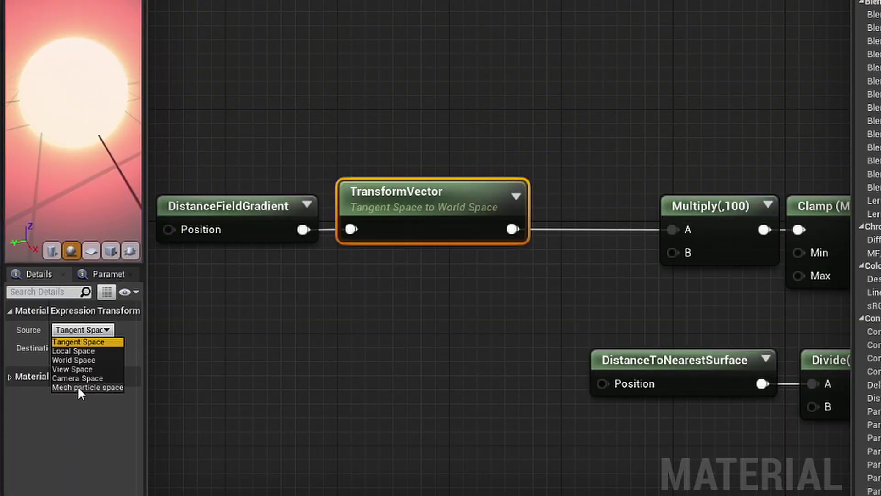
left_click(63, 359)
left_click(82, 347)
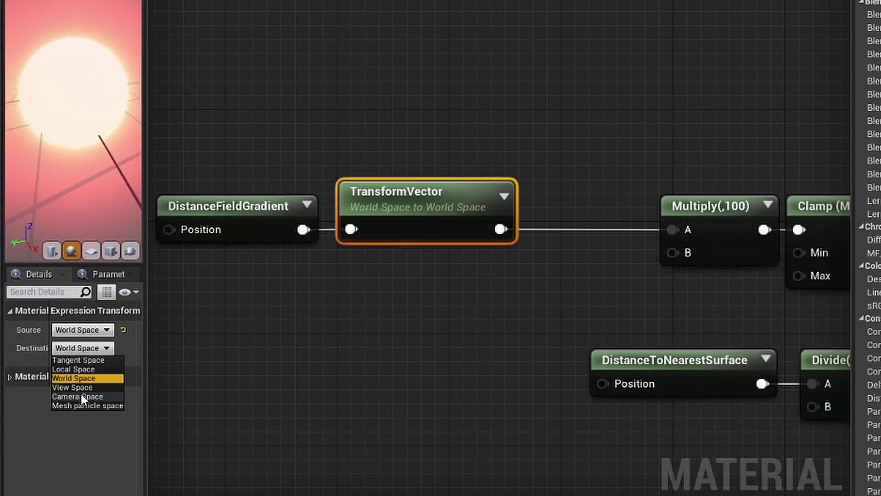
left_click(69, 369)
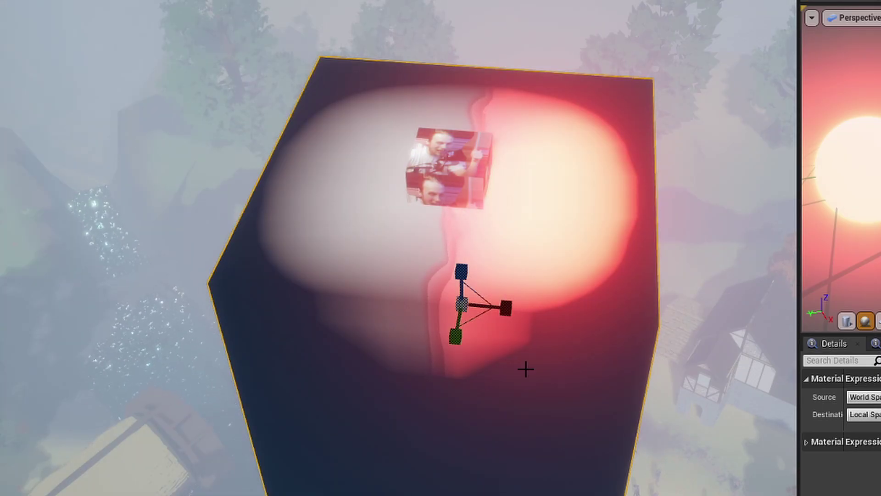
Rotate the large cube and shift the small box across it to test the local-space gradient.
right_click_drag(526, 369, 564, 317)
key("e")
left_click_drag(466, 395, 456, 420)
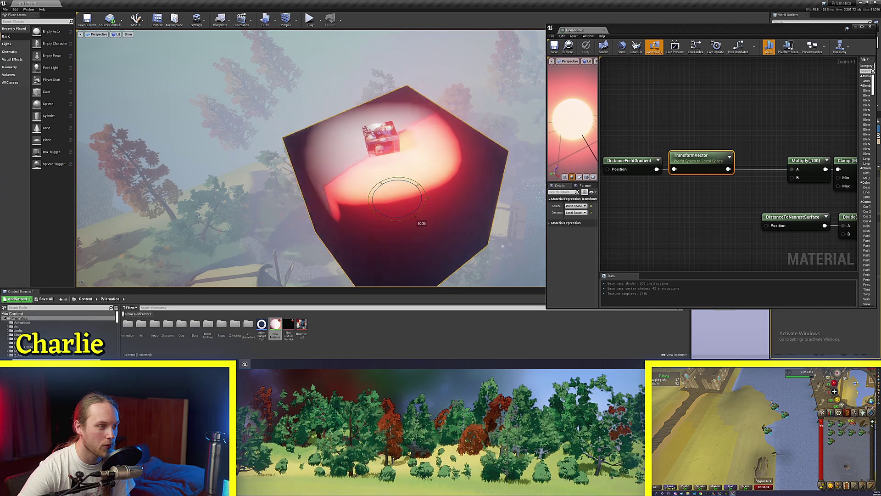
left_click_drag(415, 216, 408, 145)
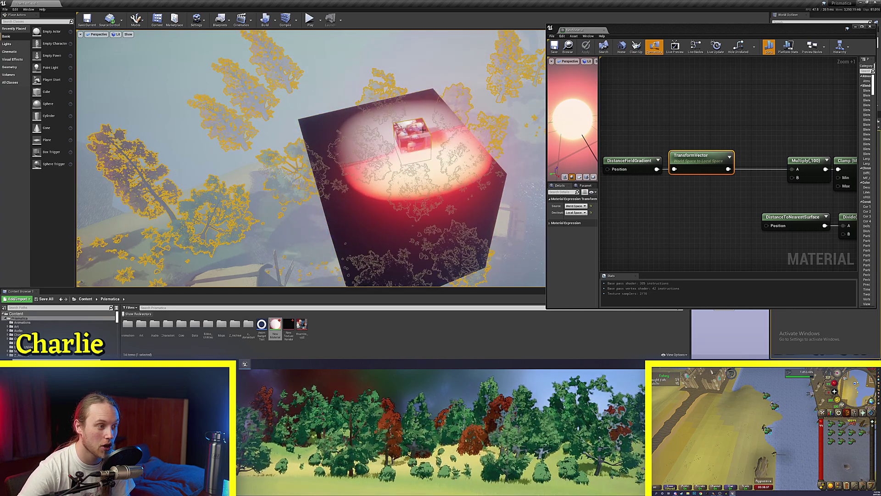
left_click_drag(410, 144, 392, 139)
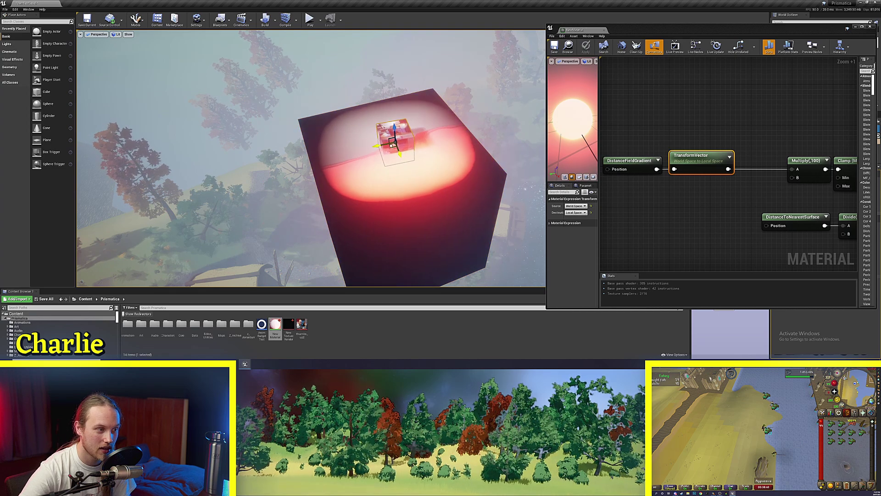
mouse_move(375, 179)
right_mouse_down()
mouse_move(413, 197)
mouse_move(375, 180)
right_mouse_up()
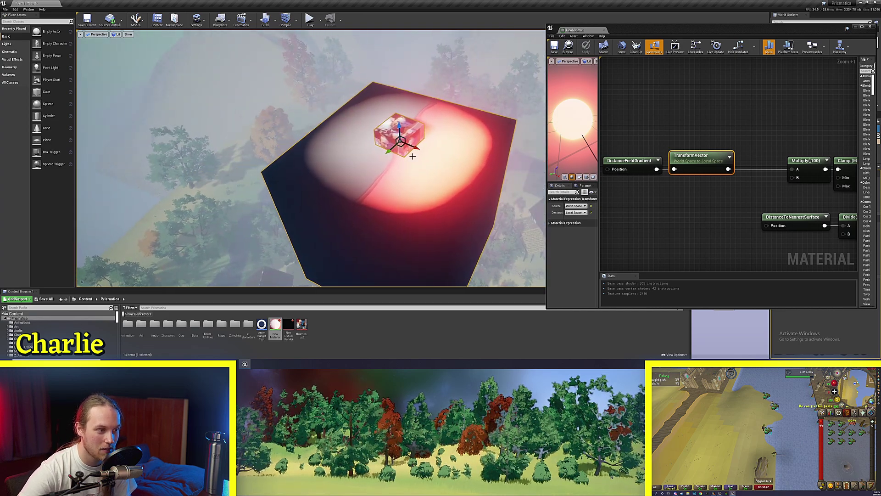
Select the large cube, inspect the colour split on it, and undo its last transform.
scroll(427, 156, "down", 2)
left_click(441, 232)
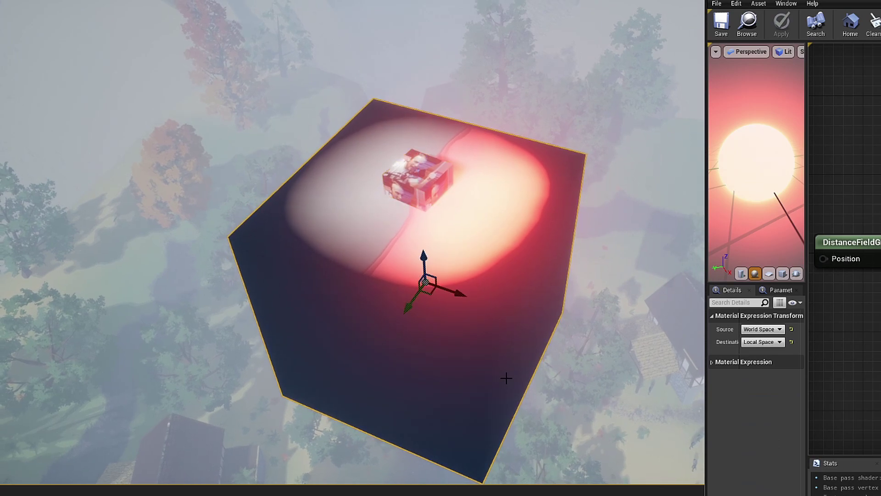
left_click_drag(435, 309, 496, 321)
left_click_drag(353, 278, 498, 278)
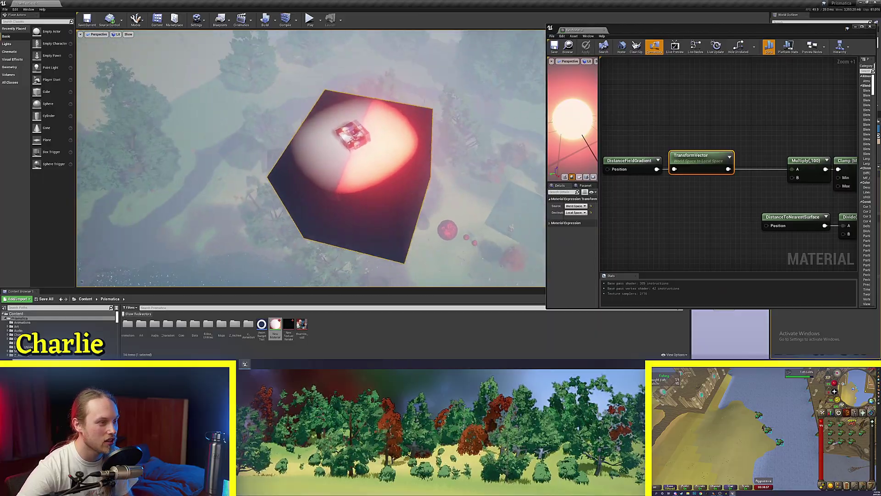
right_click_drag(414, 199, 450, 199)
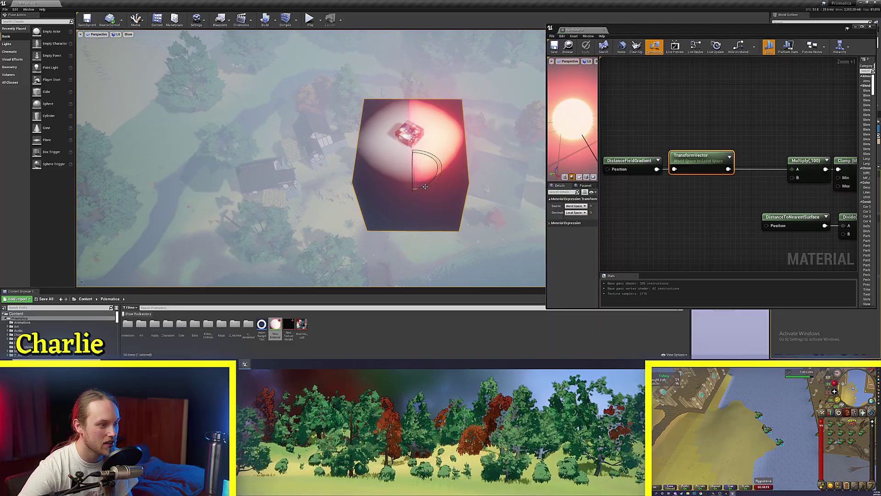
key("ctrl+z")
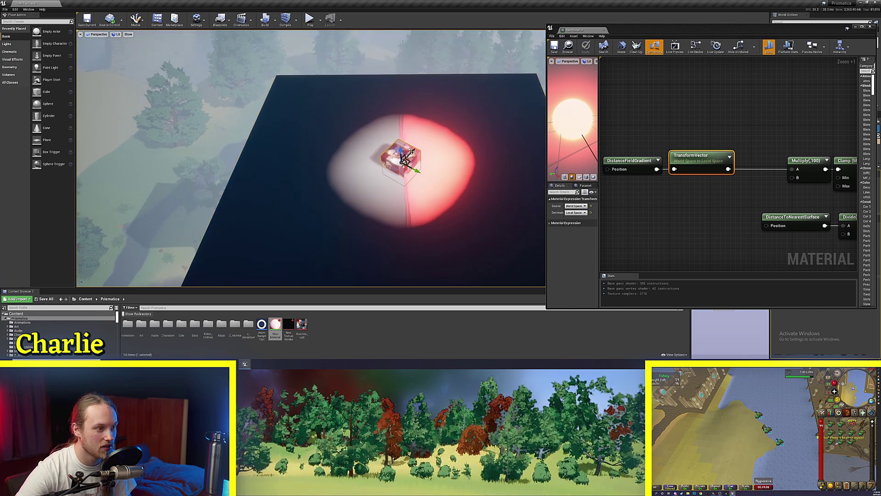
Move the small box over the top face of the large cube with the camera following it.
mouse_move(408, 160)
left_mouse_down("shift")
mouse_move(351, 110)
mouse_move(342, 137)
mouse_move(413, 166)
left_mouse_up("shift")
key("s")
right_click_drag(413, 166, 416, 193)
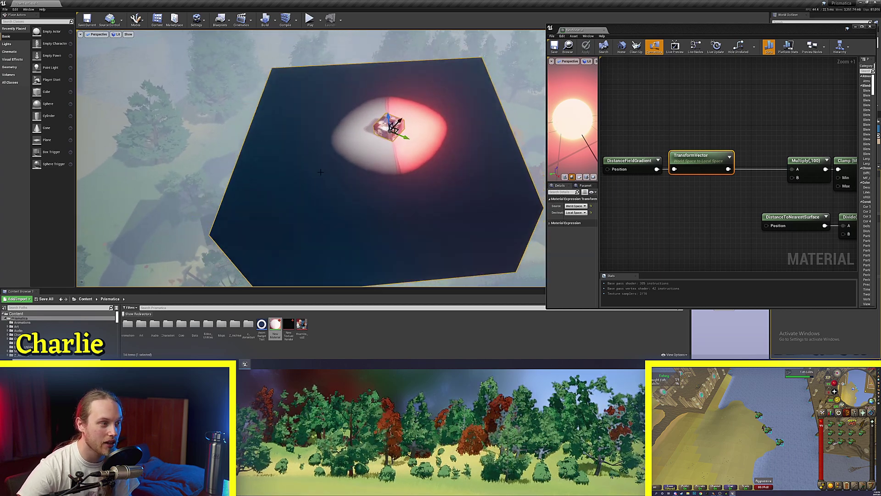
left_click(413, 166)
Set the Param feeding Subtract to about -0.0558 and move the Multiply(,100) node above the node row.
scroll(372, 168, "up", 2)
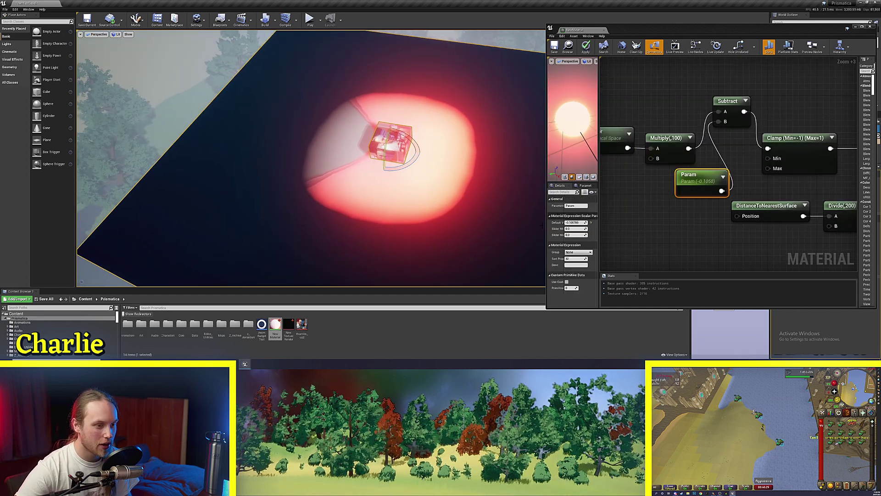
mouse_move(577, 223)
left_mouse_down()
mouse_move(567, 223)
mouse_move(579, 223)
left_mouse_up()
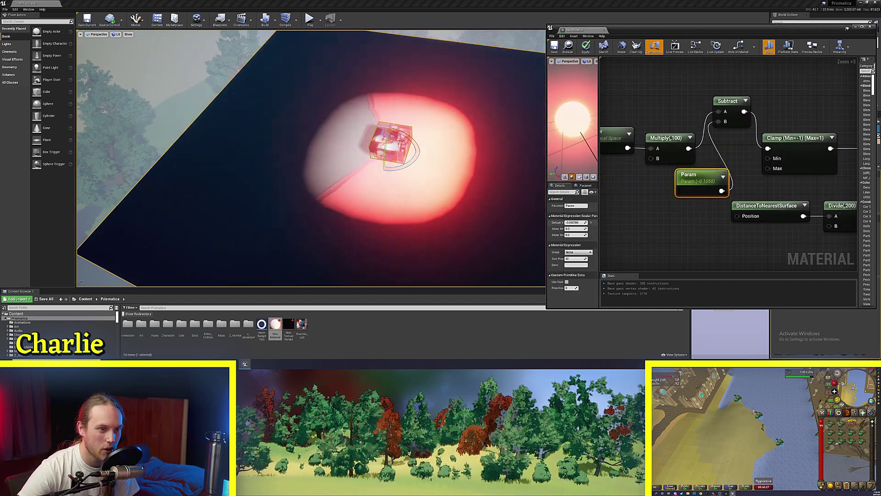
right_click_drag(641, 205, 679, 215)
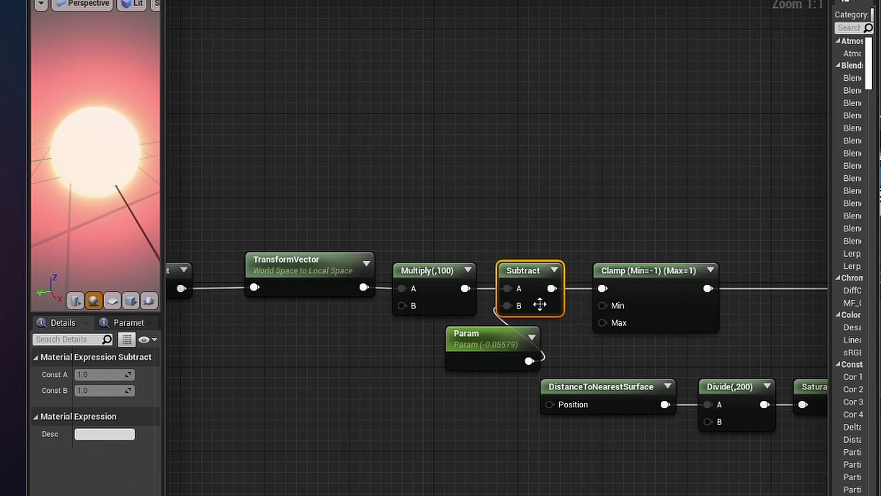
scroll(423, 377, "up", 6)
left_click(540, 230)
left_click_drag(539, 230, 539, 173)
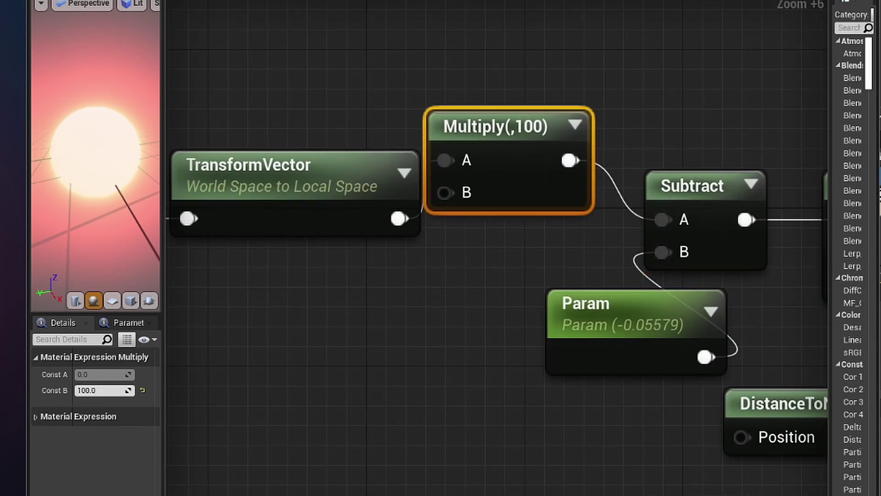
Set the Param's default value to about 0.1142 and inspect the narrowed coloured area beside the small box.
right_click_drag(585, 326, 482, 334)
left_click(482, 334)
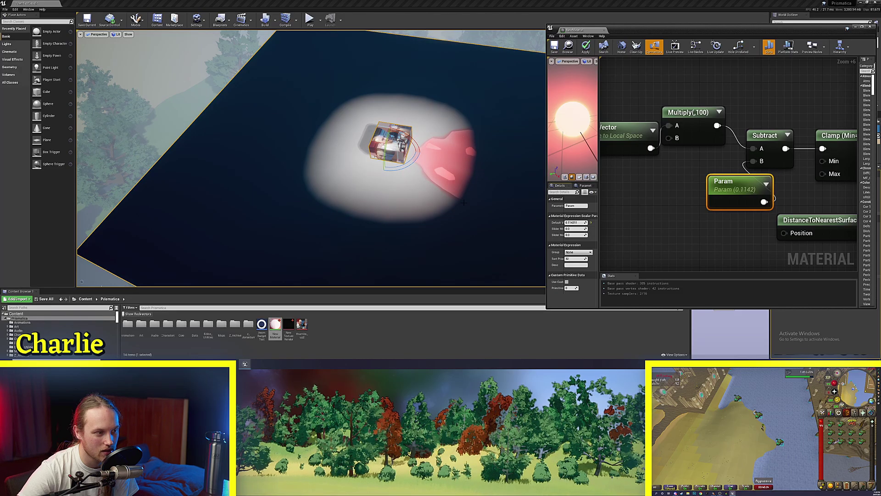
key("w")
right_click_drag(464, 202, 505, 202)
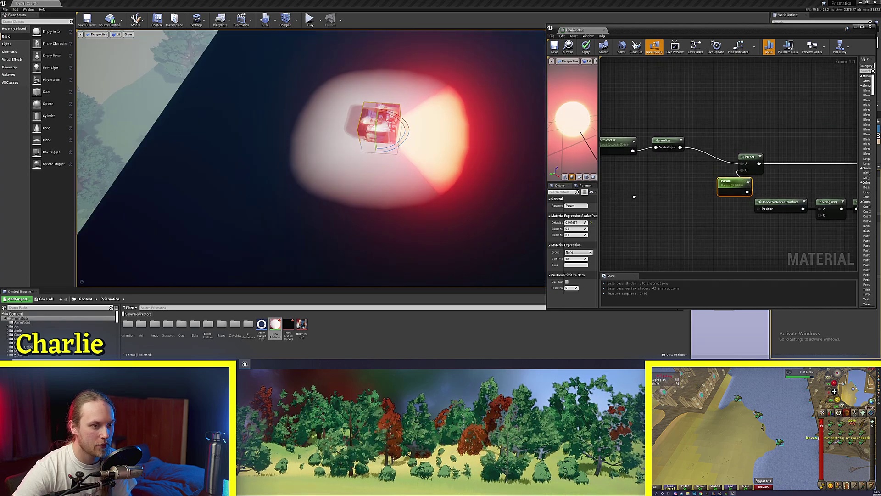
Increase the default value of the Param that is subtracted from the Normalize output.
scroll(638, 202, "up", 2)
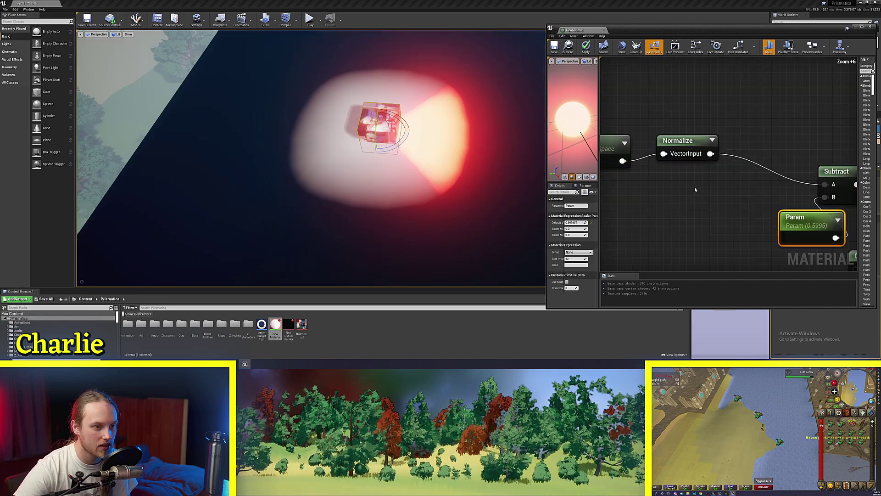
right_click_drag(715, 203, 680, 208)
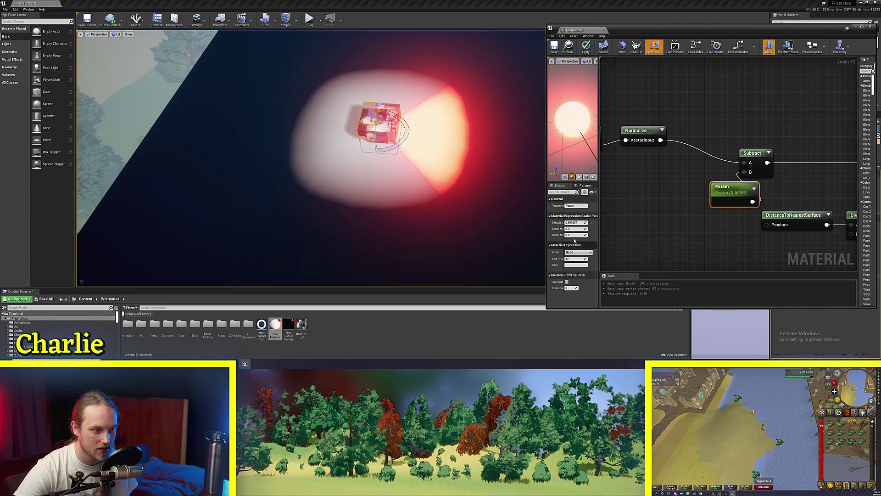
left_click_drag(573, 222, 591, 222)
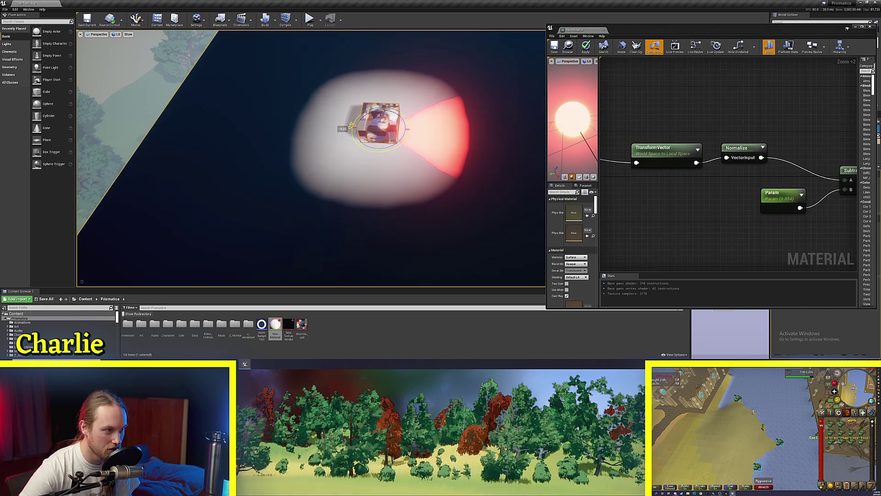
Rotate the small box on the large cube to see how the coloured cone responds.
left_click_drag(351, 133, 353, 141)
right_click_drag(394, 144, 374, 150)
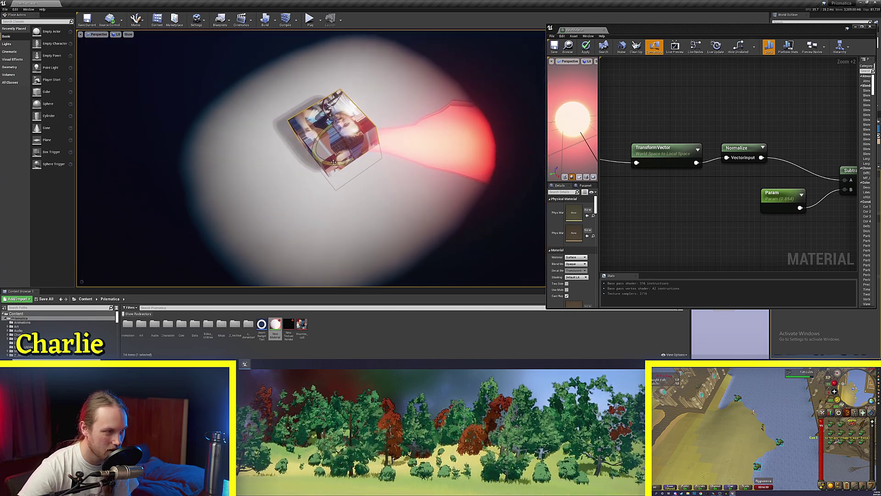
left_click_drag(333, 162, 357, 162)
Examine the node chain from DistanceFieldGradient through TransformVector, Multiply(,100) and Subtract, including the Param subtracted in it.
scroll(661, 182, "down", 3)
right_click_drag(660, 182, 754, 159)
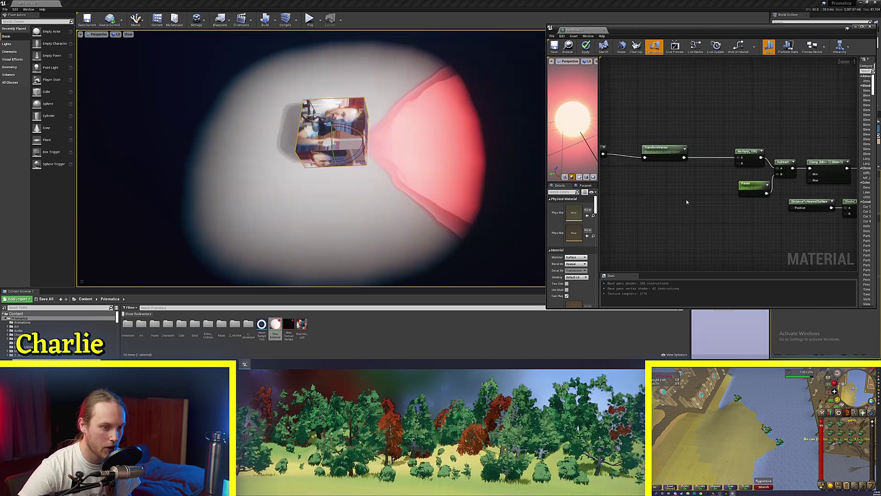
scroll(687, 200, "up", 3)
right_click_drag(675, 191, 771, 198)
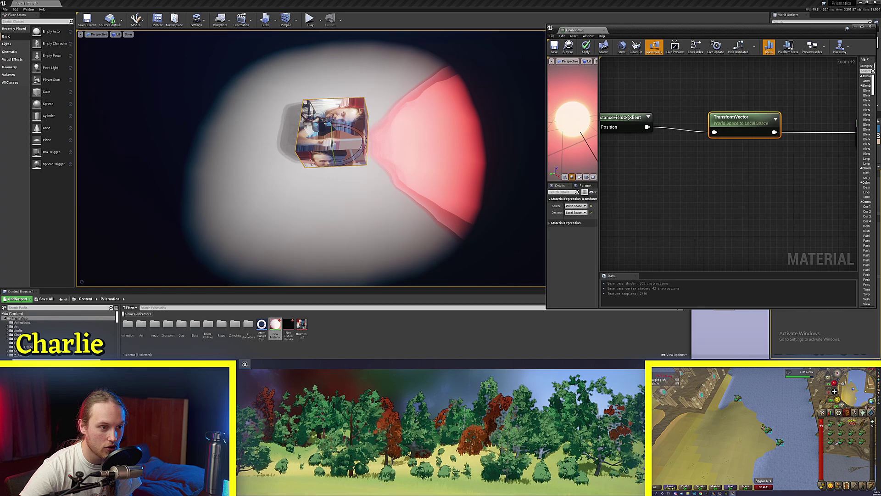
right_click_drag(797, 88, 730, 115)
left_click(730, 114)
right_click_drag(808, 152, 744, 132)
left_click_drag(743, 131, 687, 125)
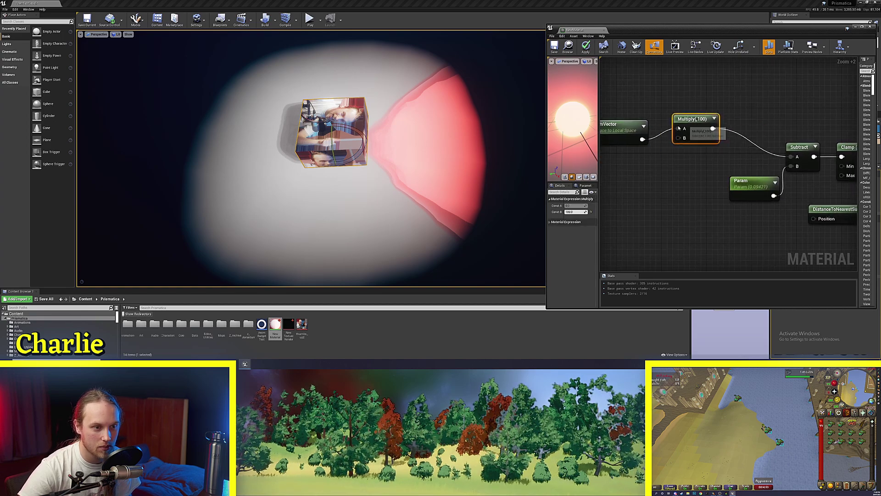
right_click_drag(741, 165, 690, 153)
left_click(690, 153)
right_click_drag(780, 177, 739, 178)
left_click(770, 161)
left_click(684, 183)
left_click(730, 177)
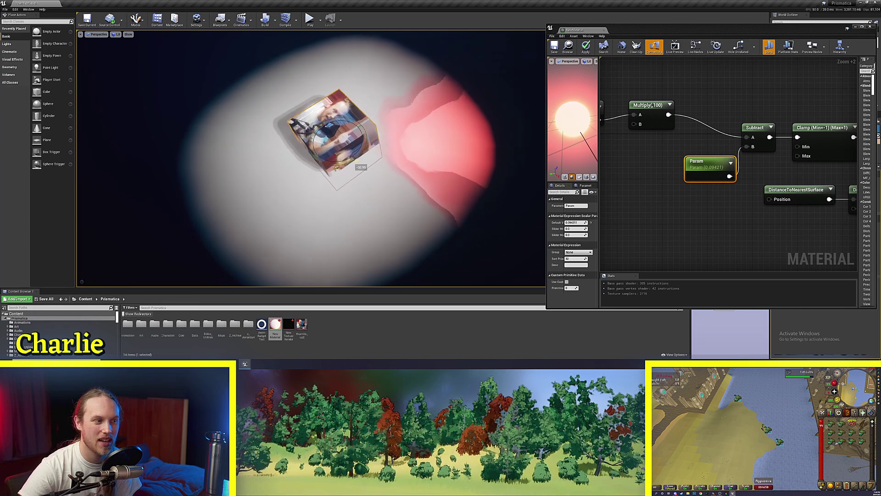
Rotate the small box again to check the coloured cone with the Multiply(,100) node in the chain.
left_click_drag(360, 157, 366, 126)
left_click_drag(345, 160, 323, 174)
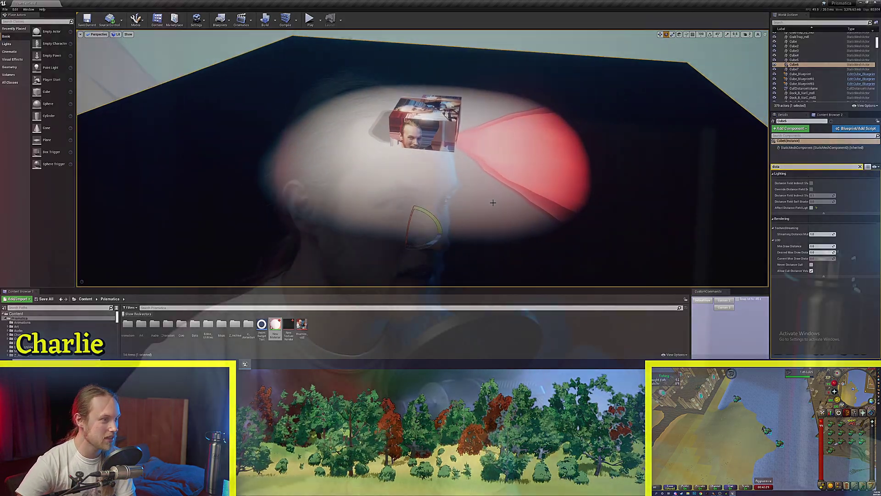